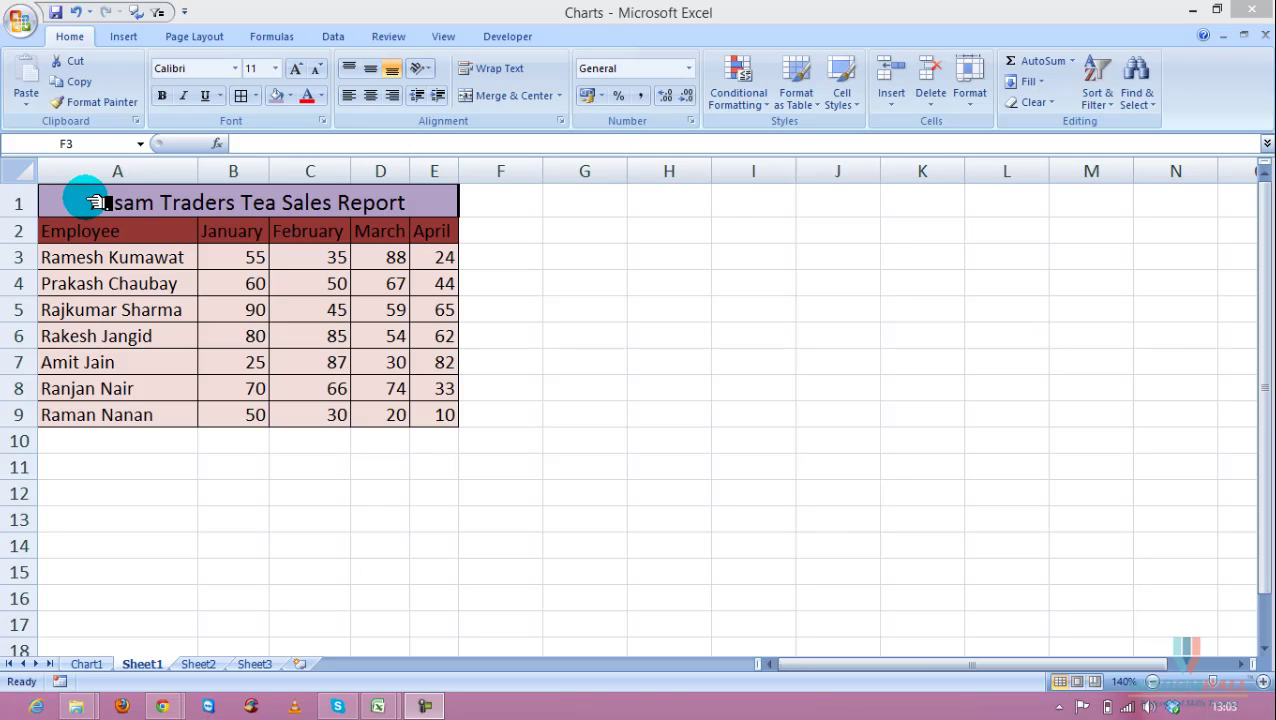
# Step: Insert a 2-D clustered column chart from the whole sales report table, A1:E9
pyautogui.click(93, 202)
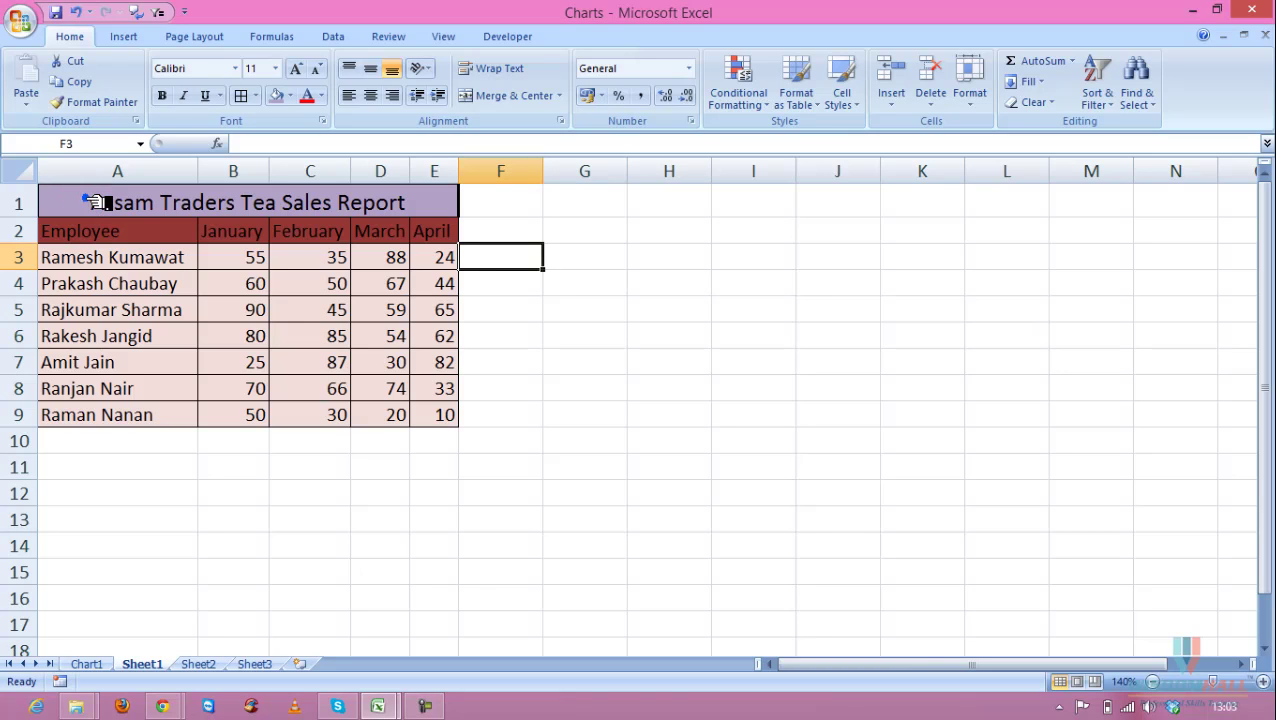
pyautogui.moveTo(93, 202); pyautogui.dragTo(333, 423)
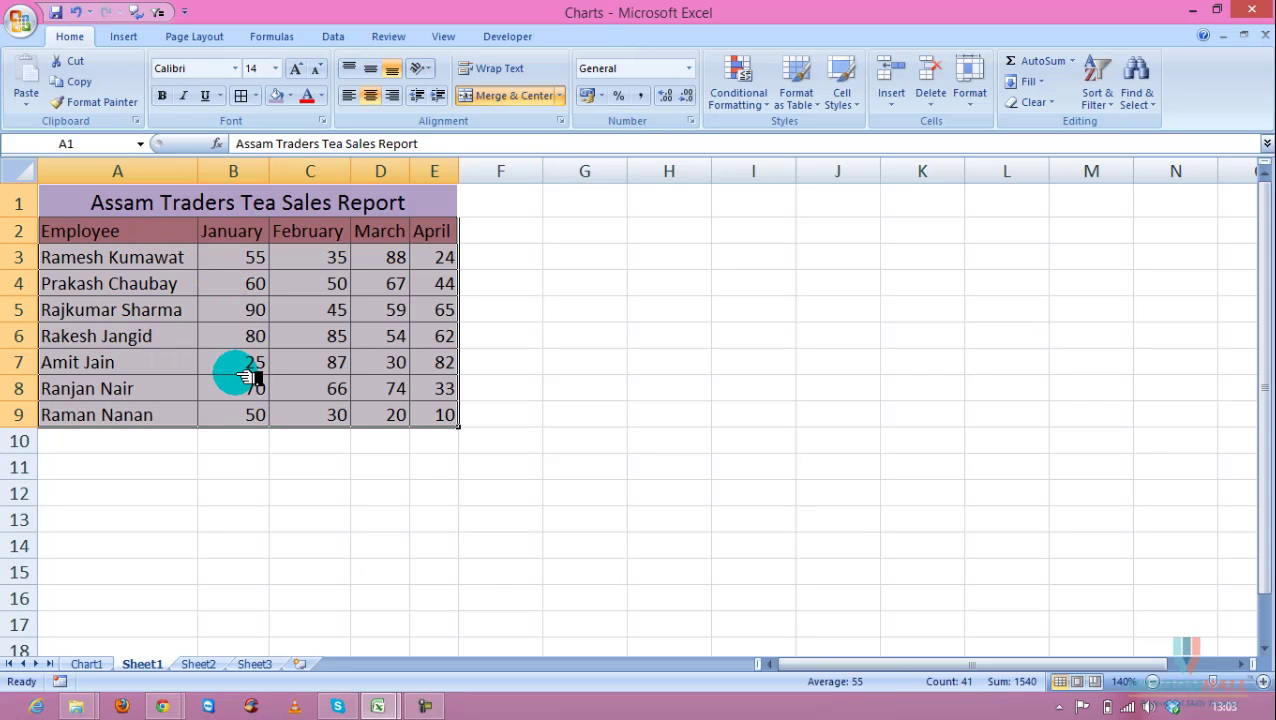
pyautogui.click(125, 35)
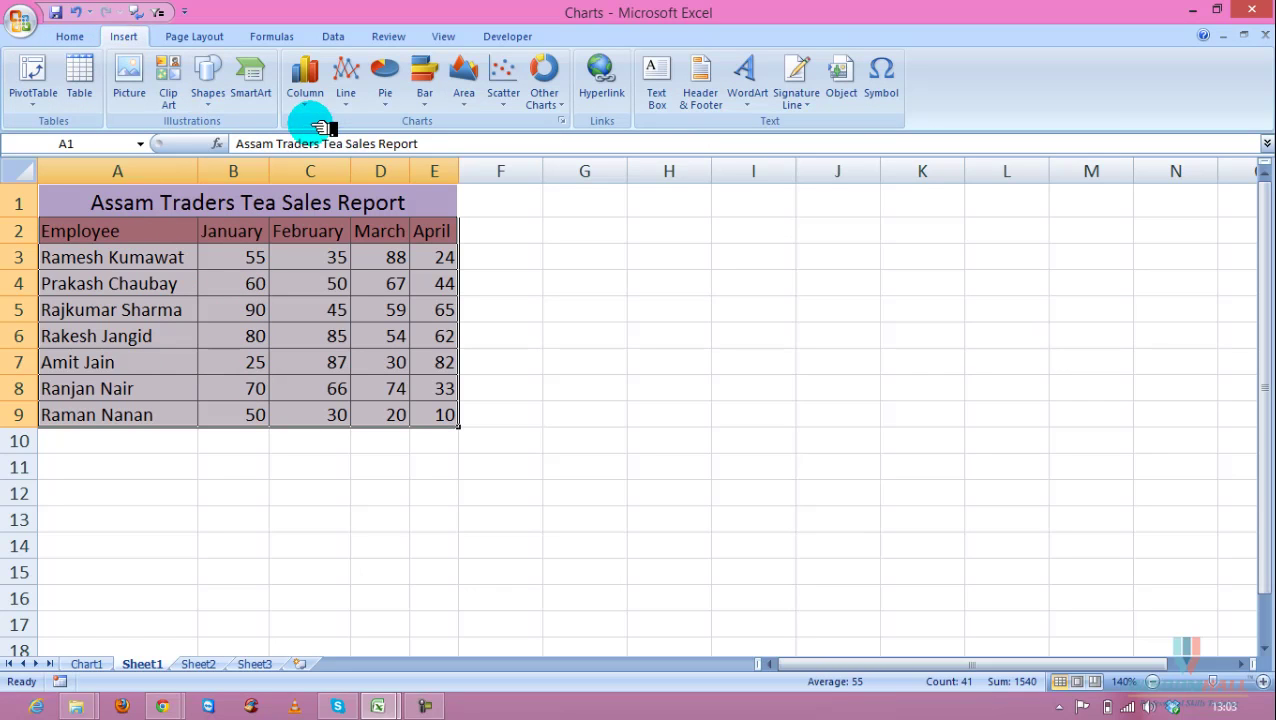
pyautogui.click(305, 80)
pyautogui.click(322, 167)
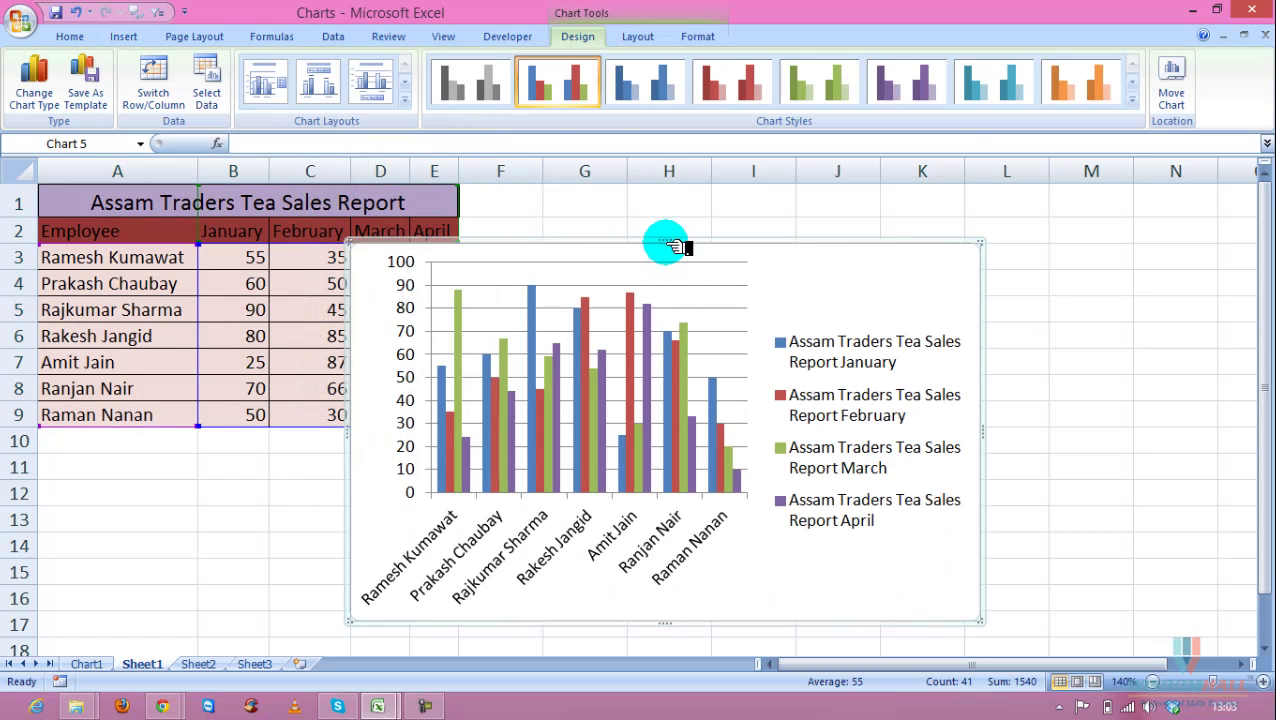
# Step: Place the chart beside the sales table, clear of its data, and reduce the chart's height and width
pyautogui.moveTo(664, 243); pyautogui.dragTo(737, 241)
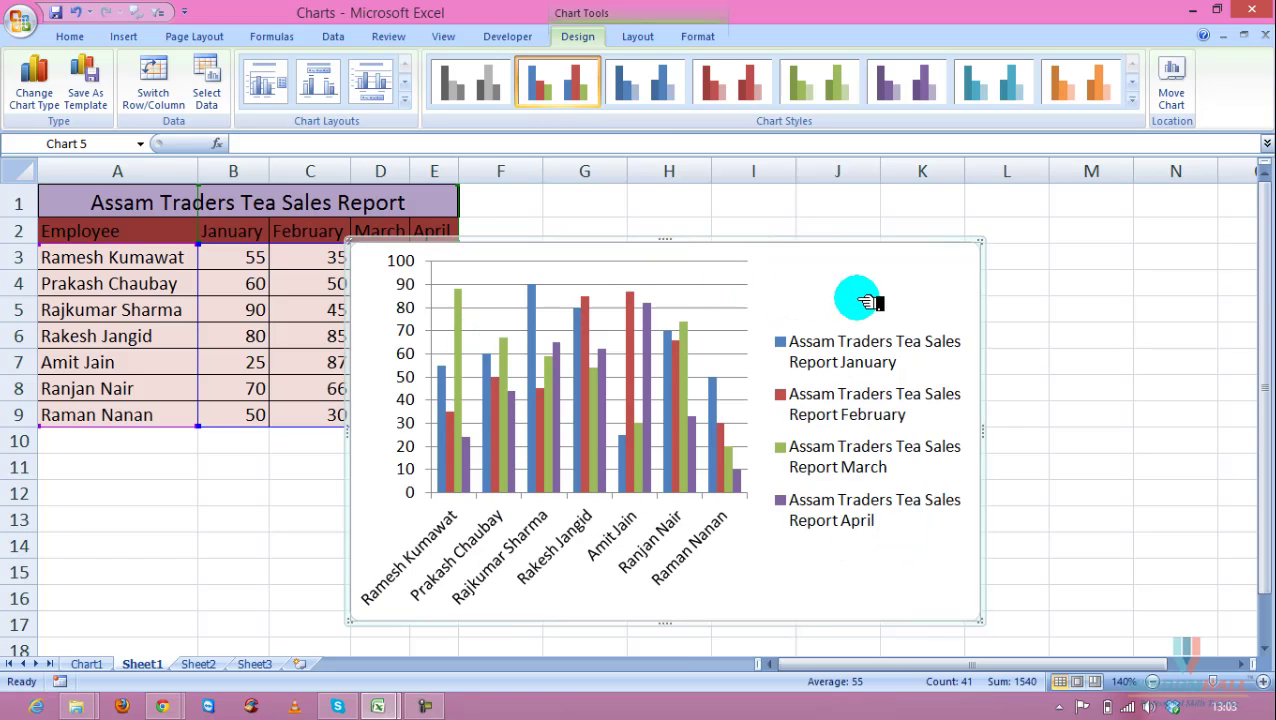
pyautogui.moveTo(866, 302); pyautogui.dragTo(995, 284)
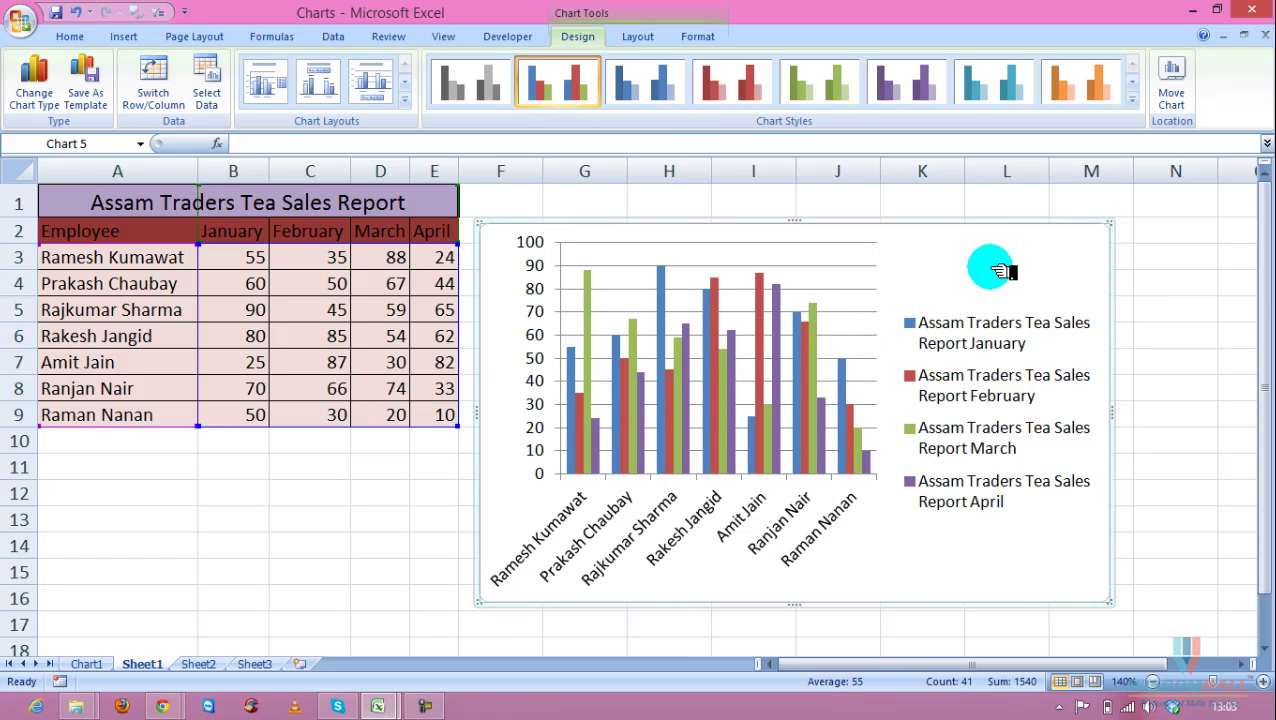
pyautogui.moveTo(988, 265)
pyautogui.mouseDown()
pyautogui.moveTo(897, 288)
pyautogui.moveTo(988, 256)
pyautogui.moveTo(983, 265)
pyautogui.mouseUp()
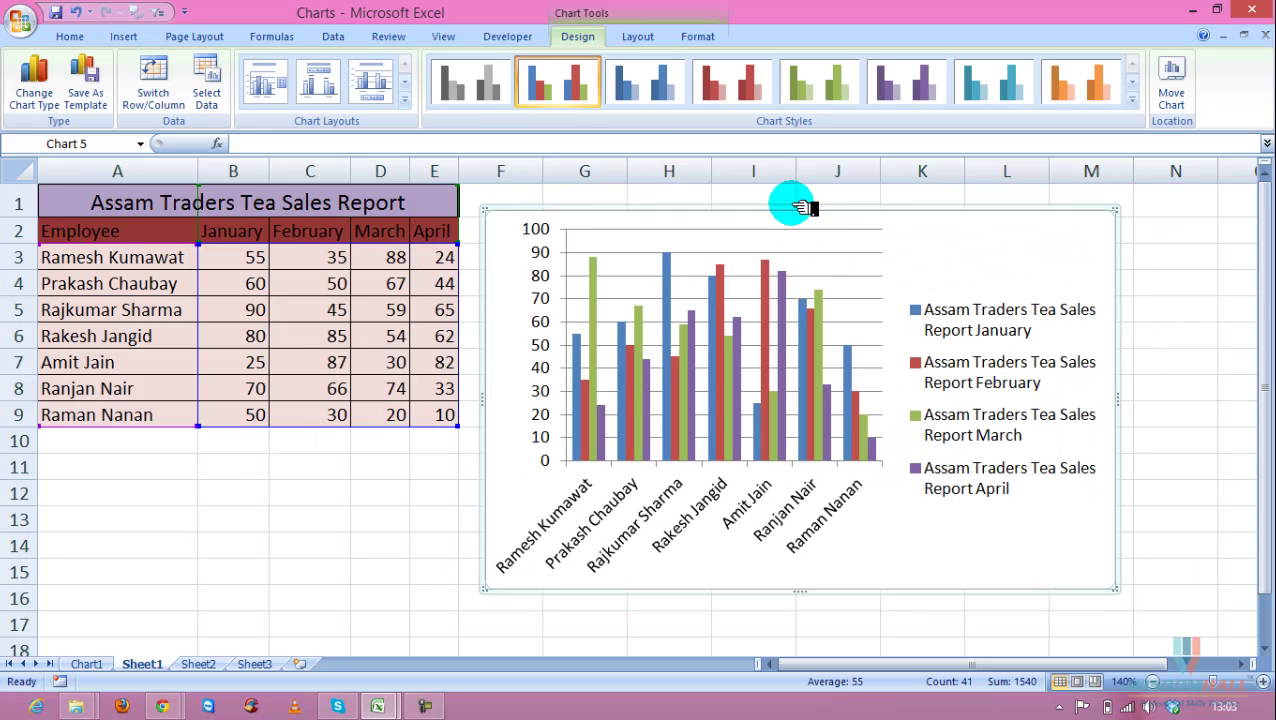
pyautogui.moveTo(812, 208); pyautogui.dragTo(816, 238)
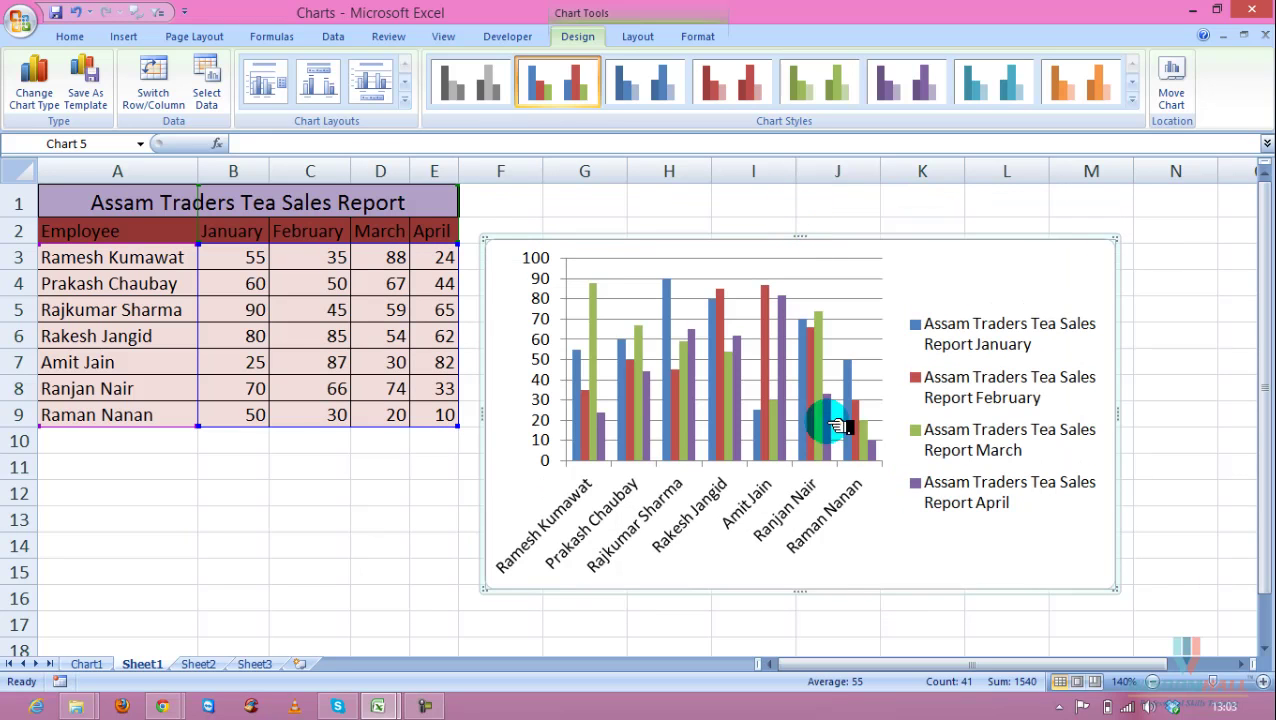
pyautogui.moveTo(800, 590); pyautogui.dragTo(829, 535)
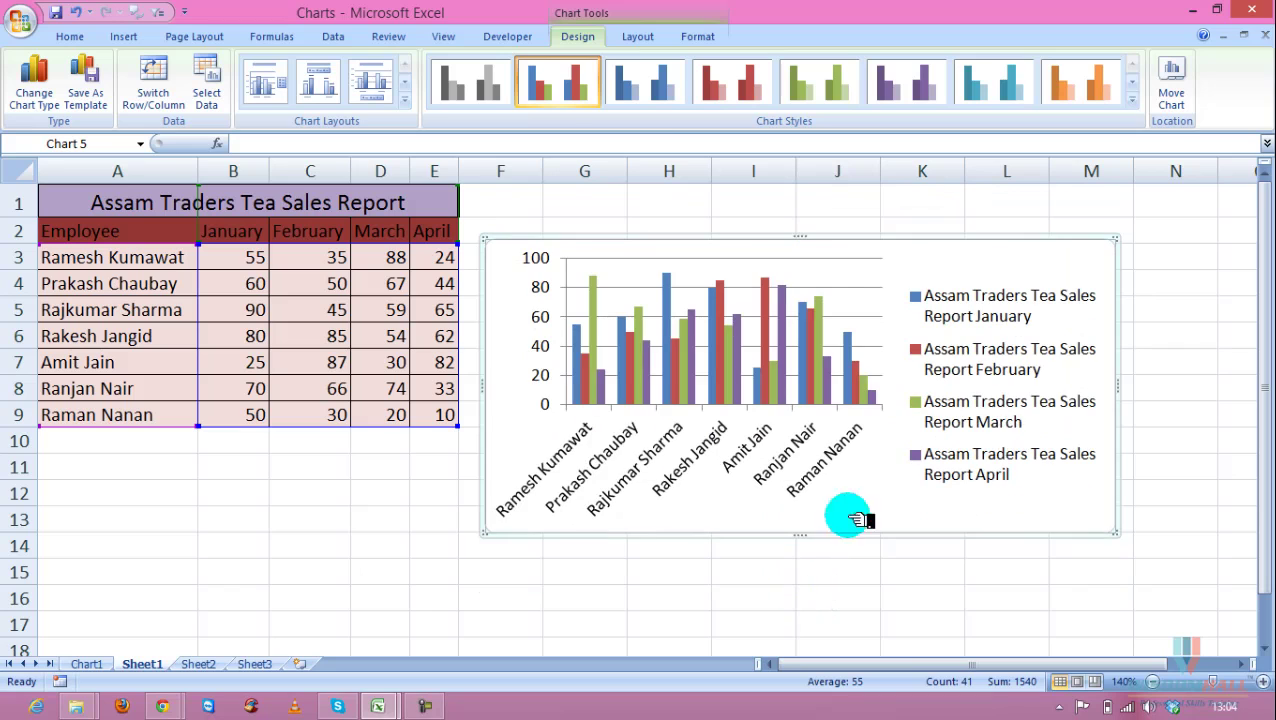
pyautogui.moveTo(1120, 387); pyautogui.dragTo(1053, 386)
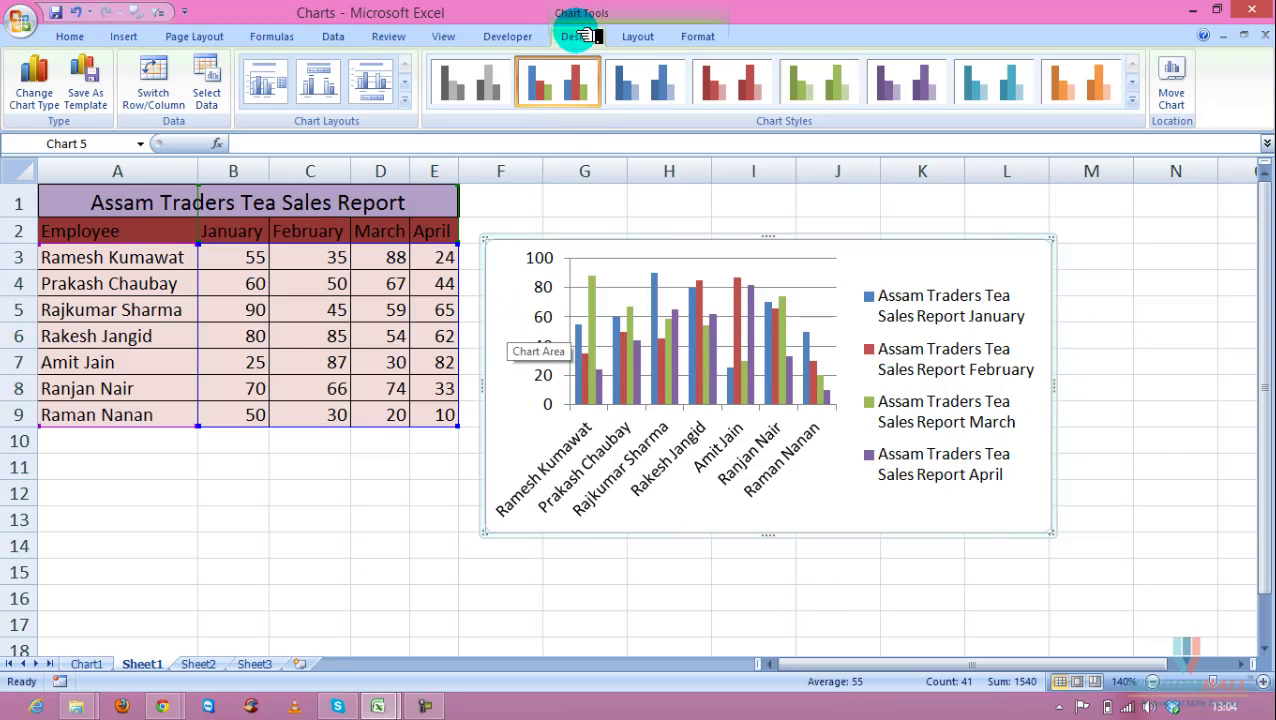
# Step: Apply the green bevelled chart style from the fourth row of the style gallery
pyautogui.click(1132, 100)
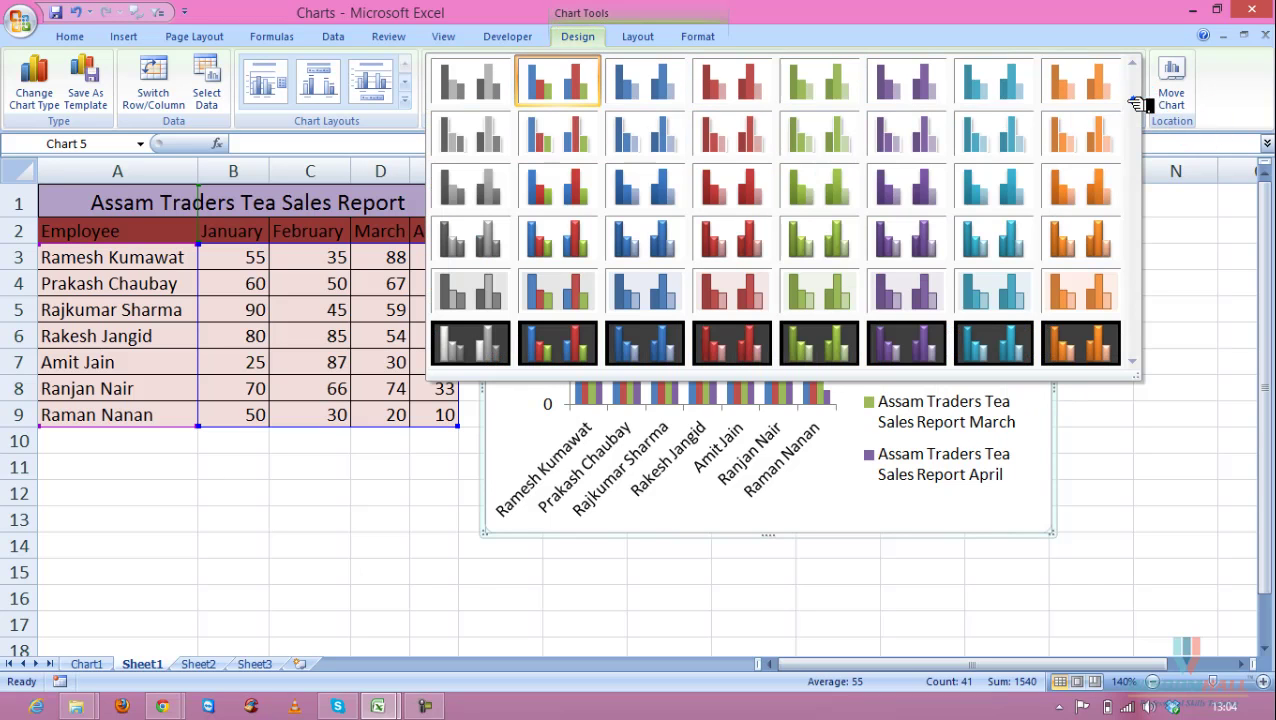
pyautogui.click(822, 248)
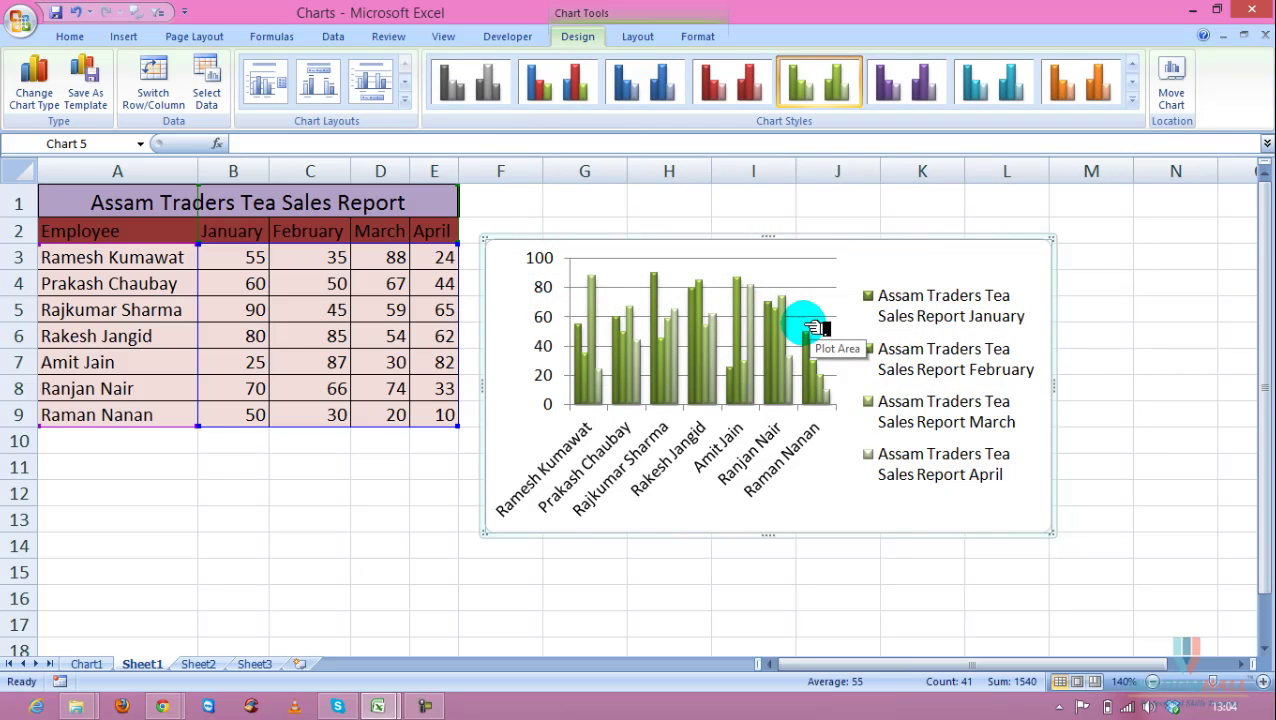
# Step: Try chart layouts with data labels and a bottom legend, with chart and axis titles, and with a title and last-series labels
pyautogui.click(405, 99)
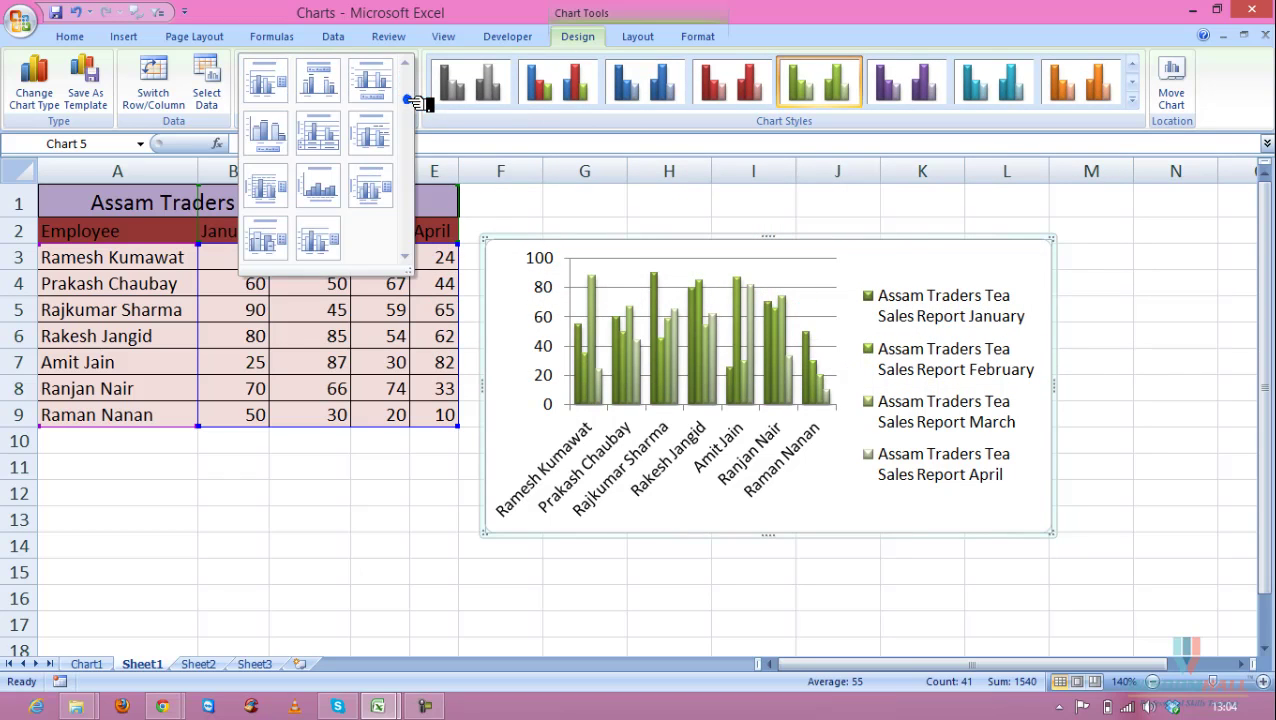
pyautogui.click(268, 136)
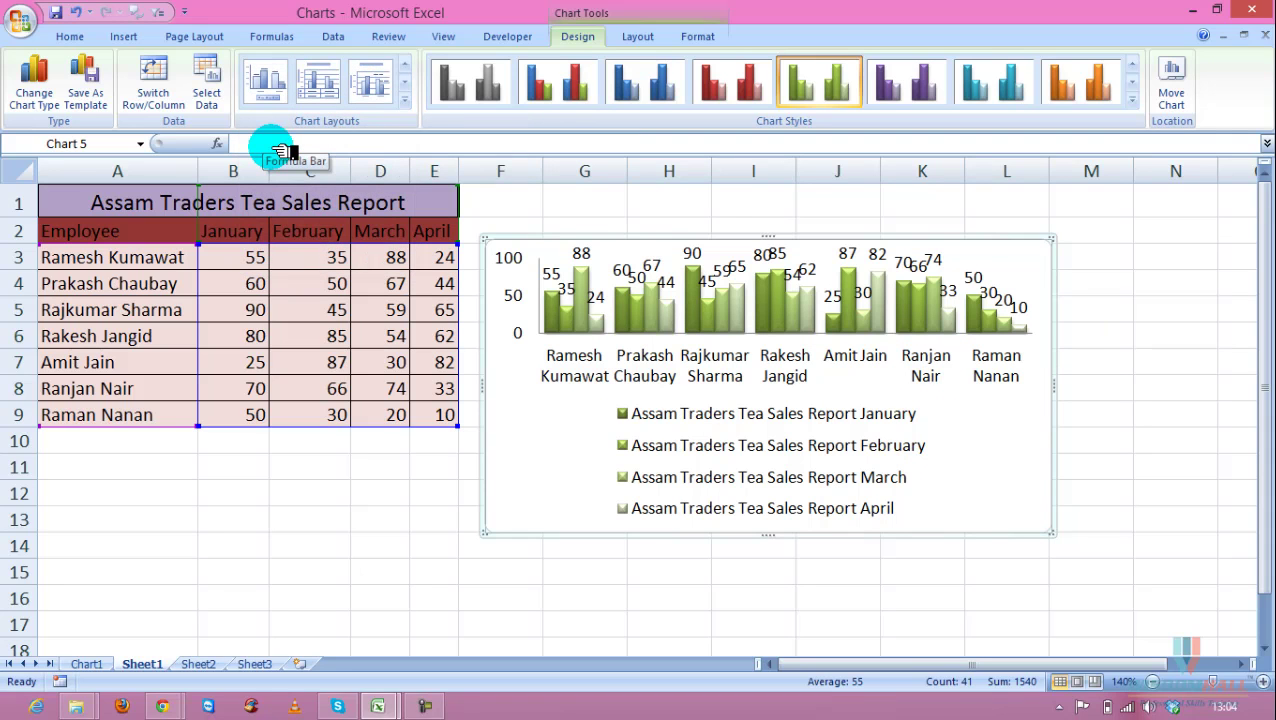
pyautogui.click(405, 100)
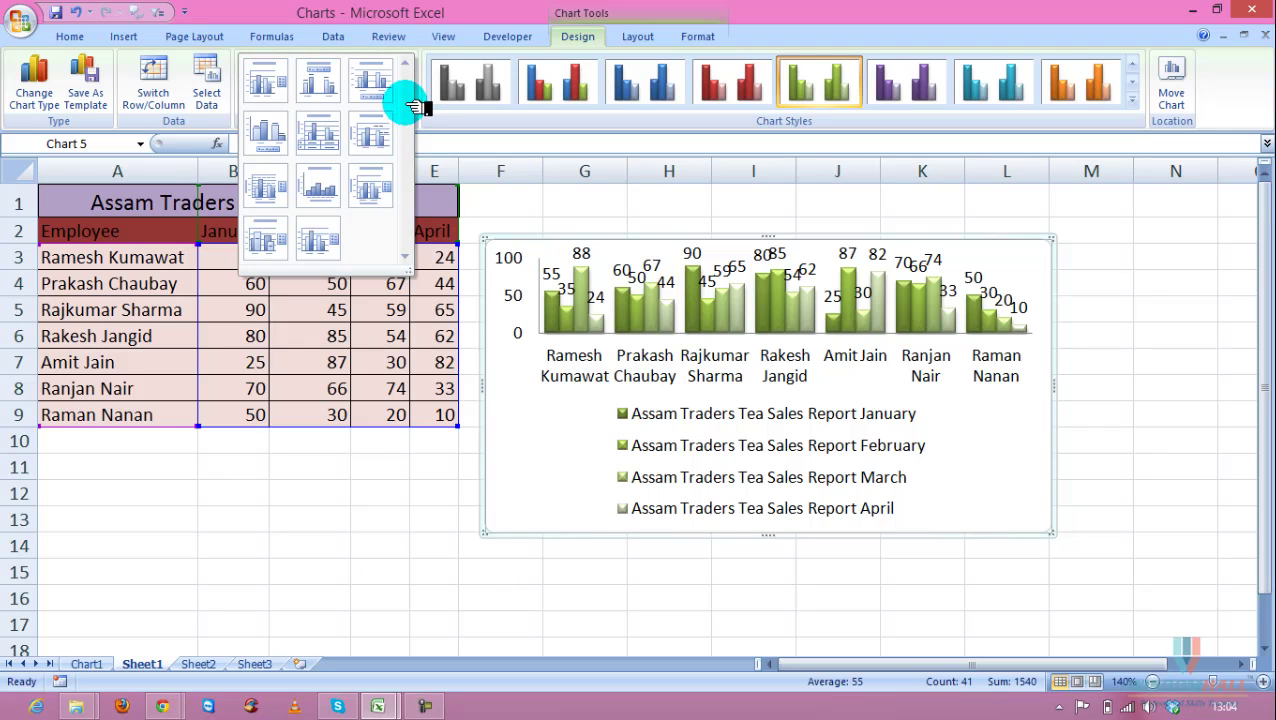
pyautogui.click(372, 196)
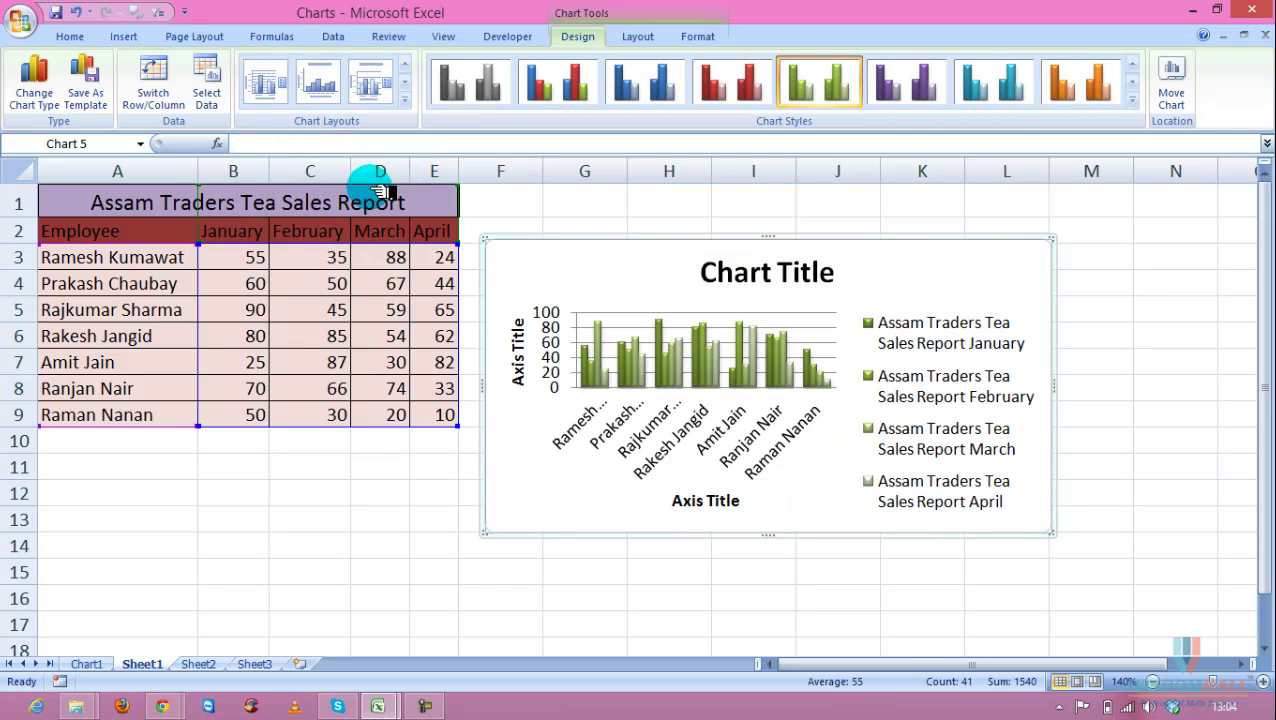
pyautogui.click(405, 100)
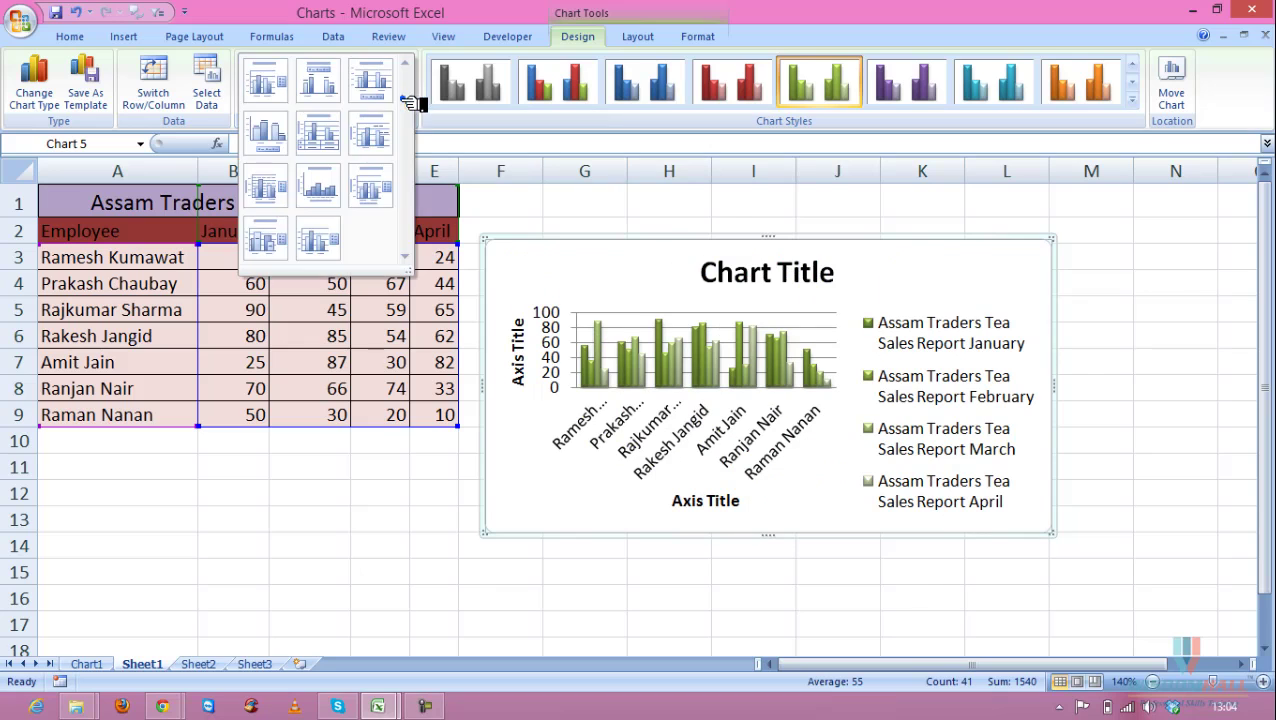
pyautogui.click(281, 245)
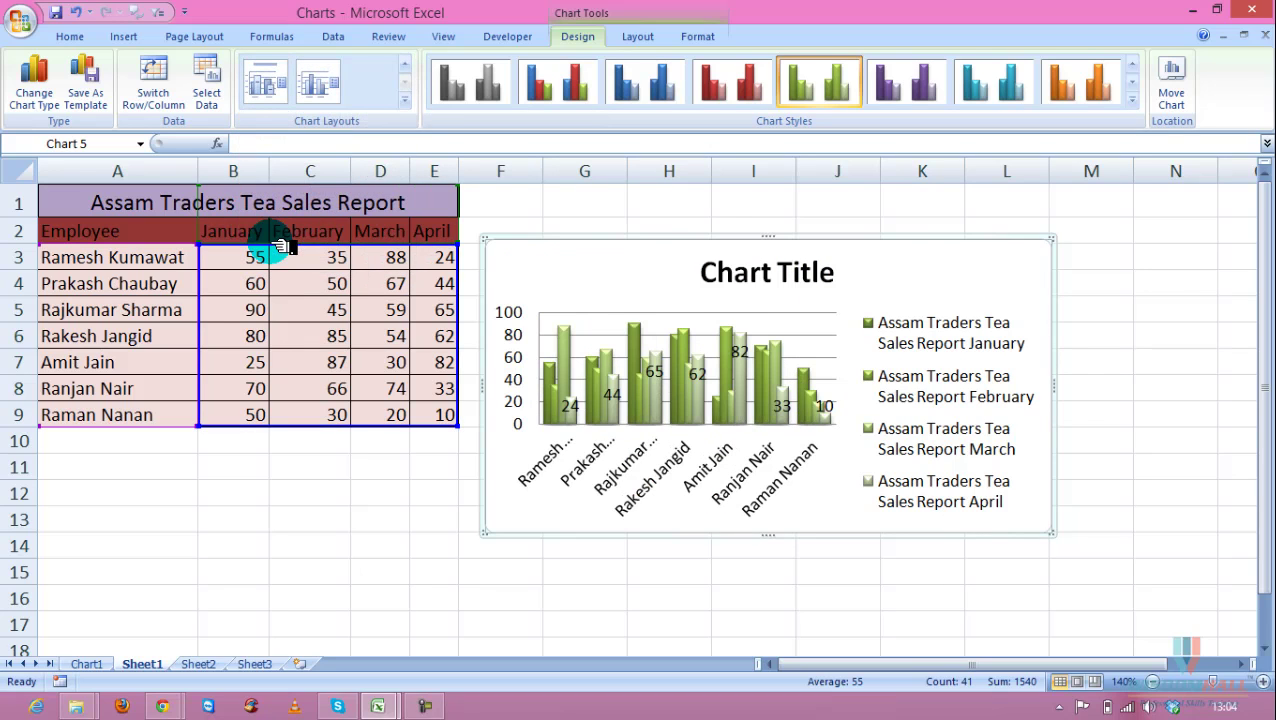
# Step: Apply the first chart layout, with a title and a legend beside the plot, and set the title position to Above Chart
pyautogui.click(408, 102)
pyautogui.click(268, 82)
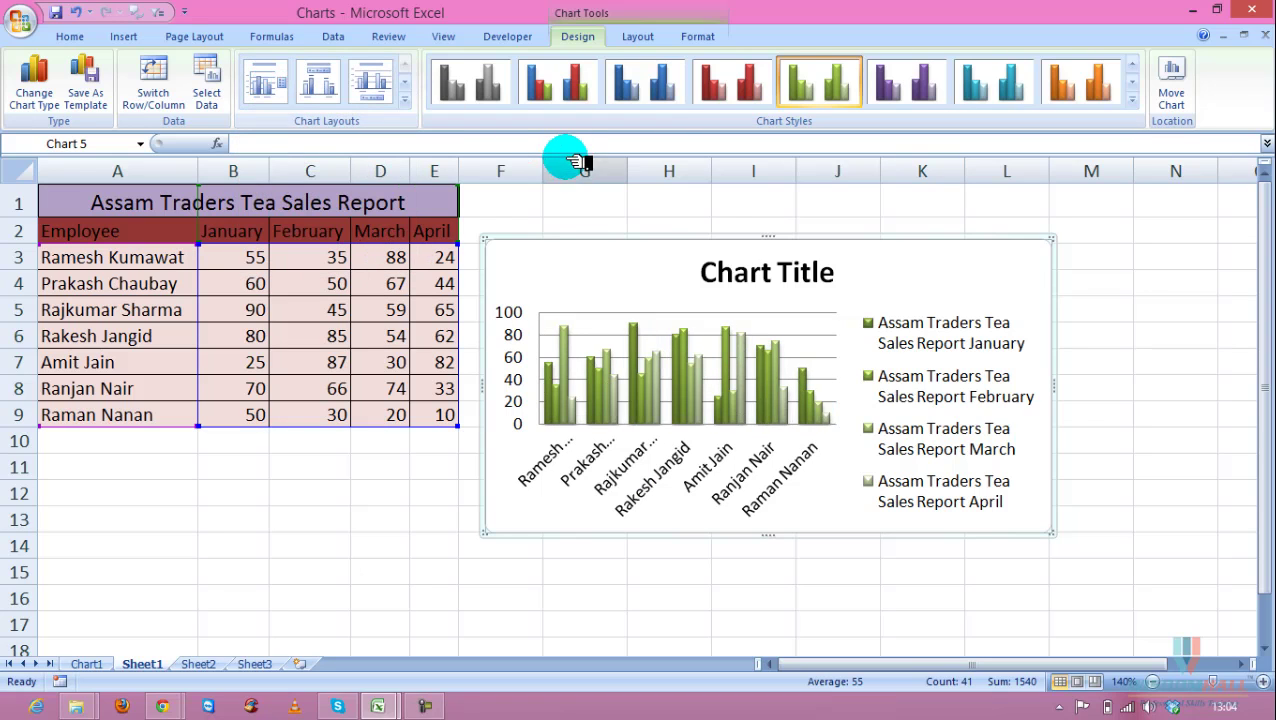
pyautogui.click(640, 37)
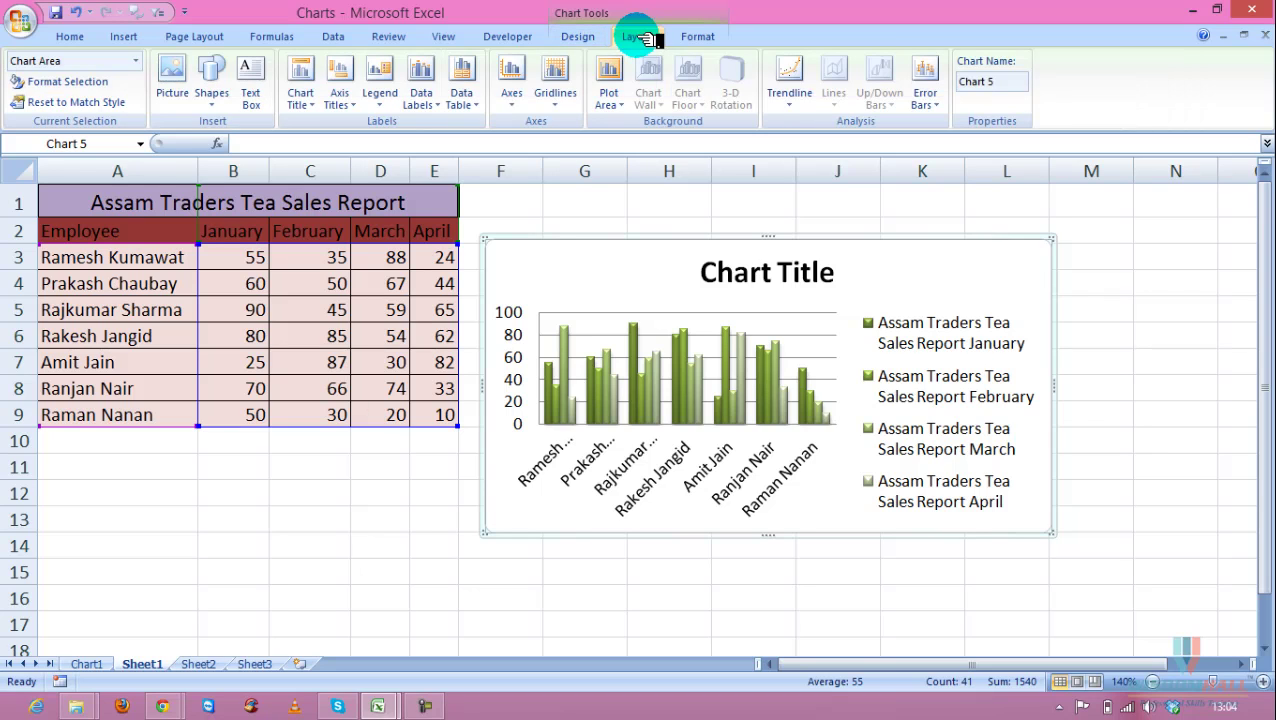
pyautogui.click(301, 98)
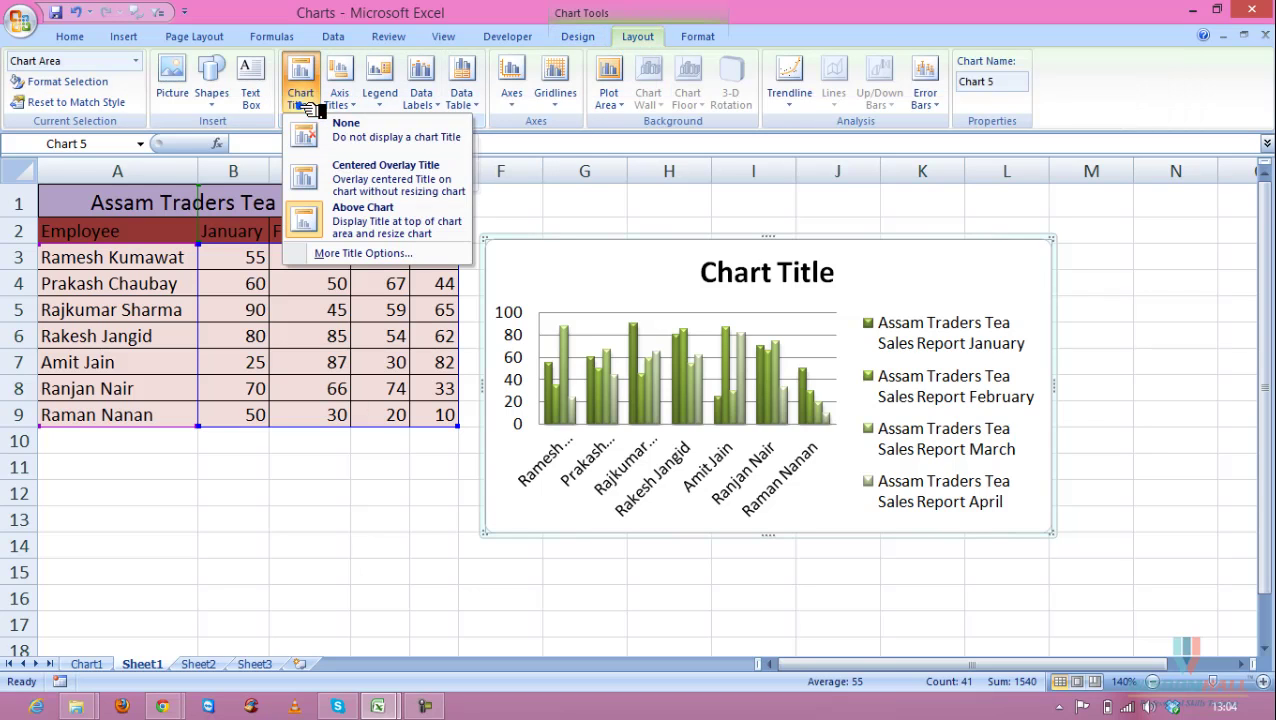
pyautogui.click(375, 213)
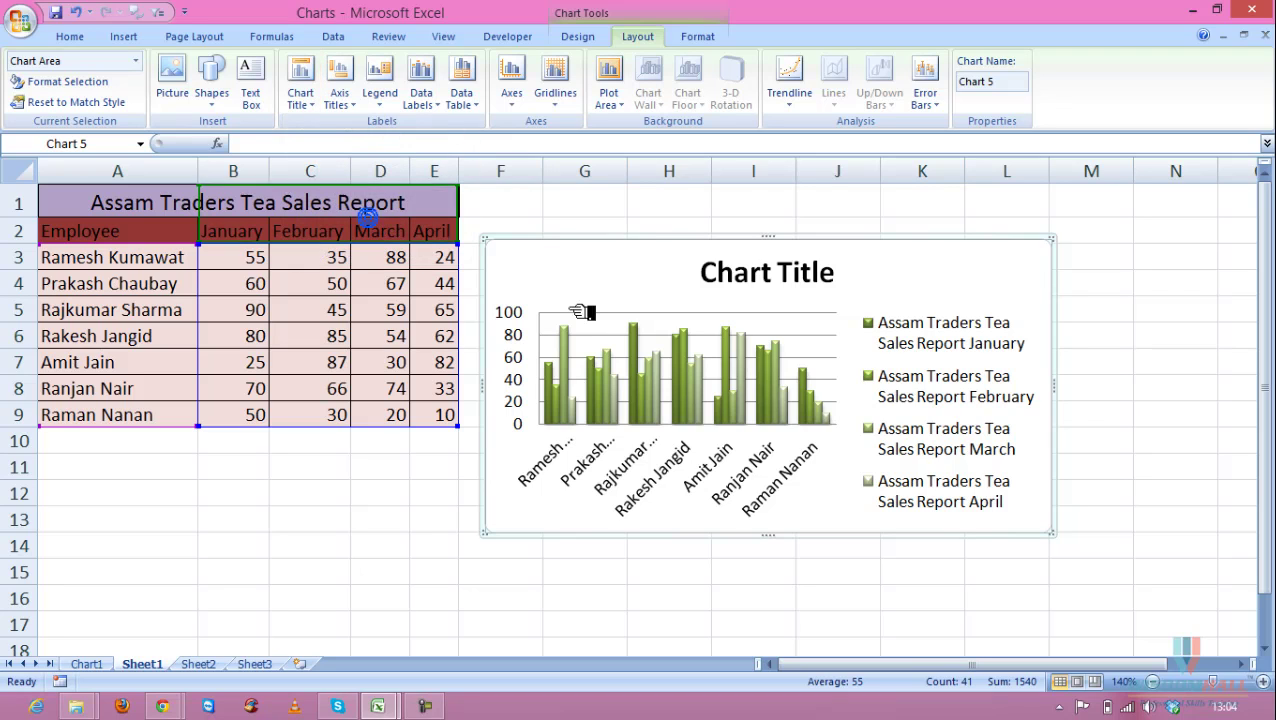
# Step: Replace the chart title text with "Assam Sales Reports"
pyautogui.click(829, 279)
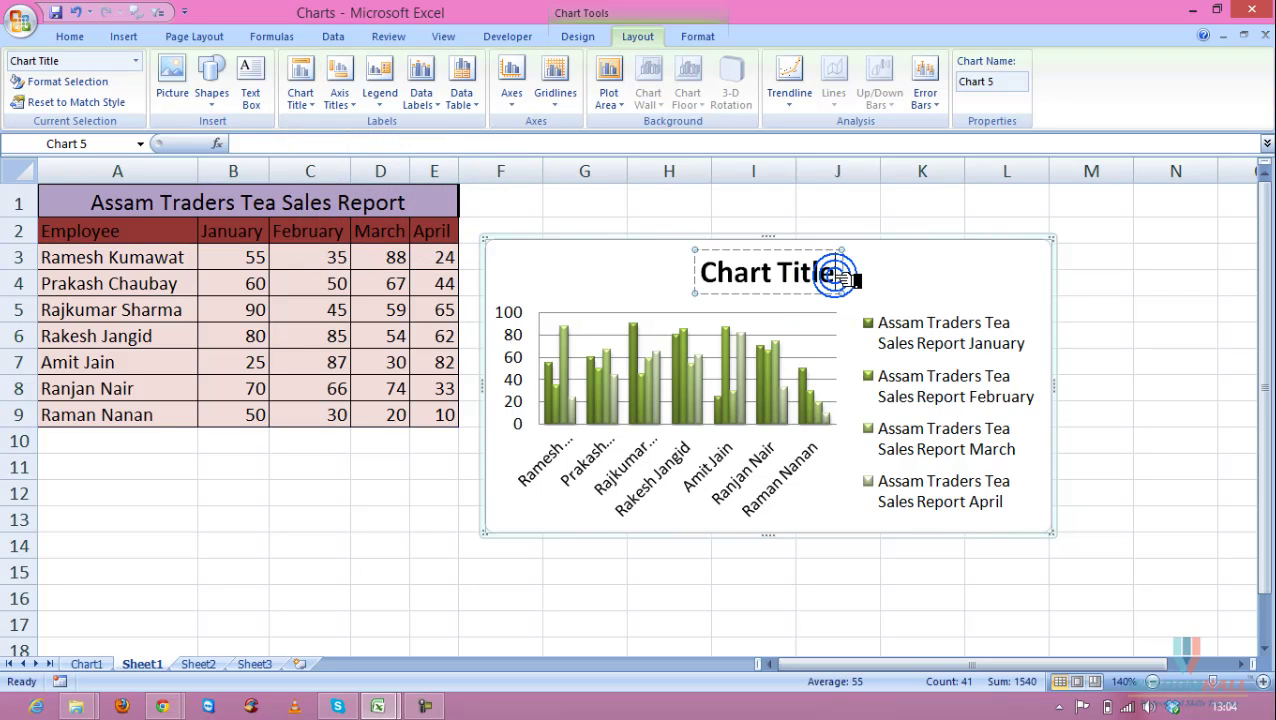
pyautogui.press('BackSpace')
pyautogui.press('BackSpace')
pyautogui.press('BackSpace')
pyautogui.press('BackSpace')
pyautogui.press('BackSpace')
pyautogui.press('BackSpace')
pyautogui.press('BackSpace')
pyautogui.press('BackSpace')
pyautogui.press('BackSpace')
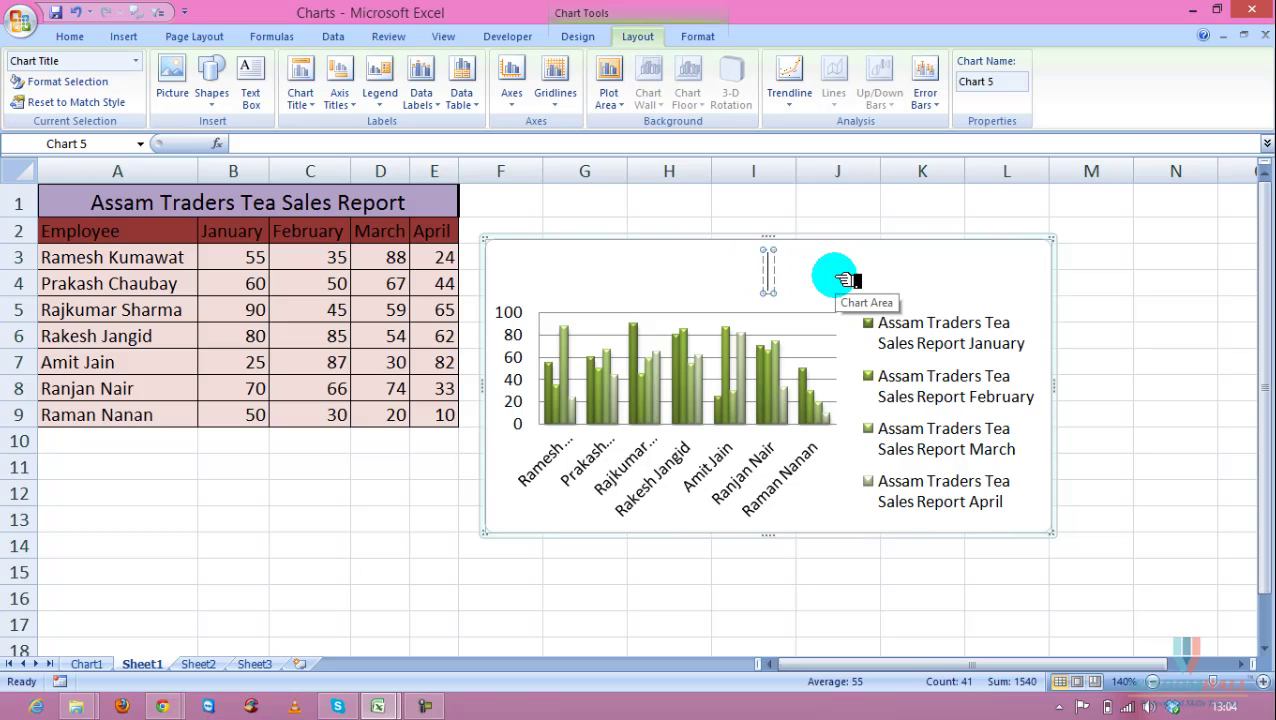
pyautogui.write('Assam')
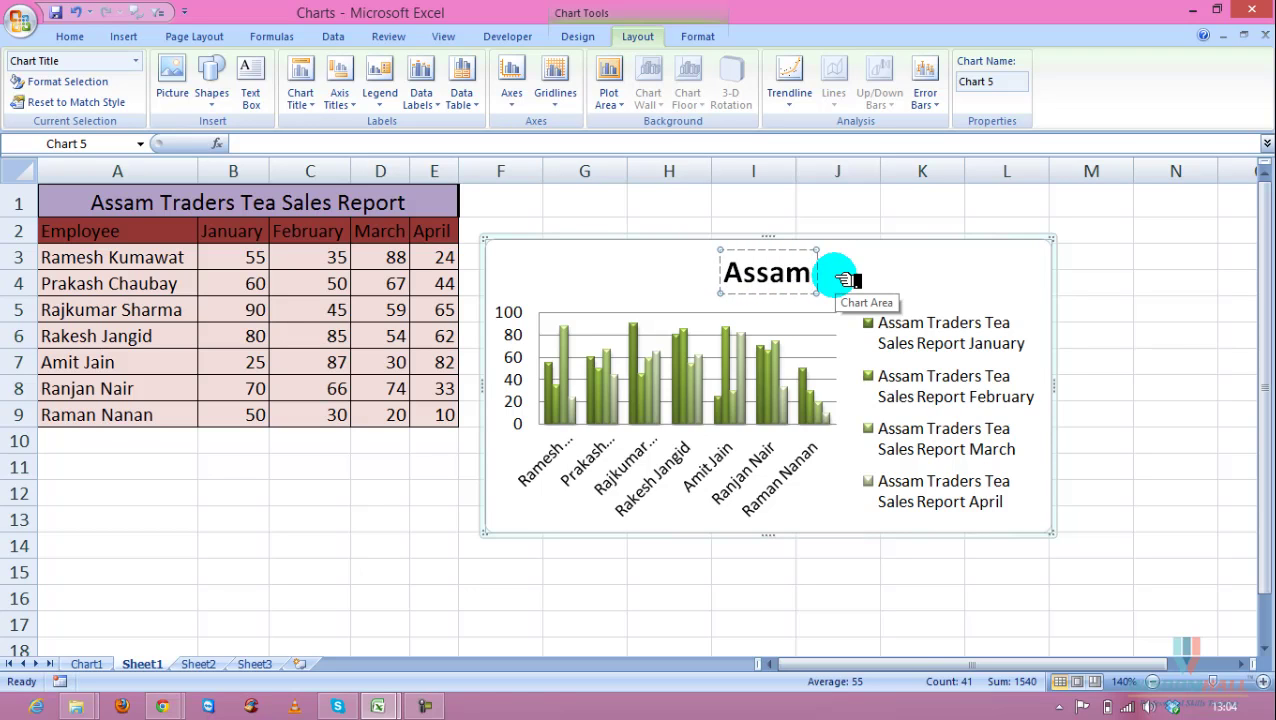
pyautogui.write(' Sales Re')
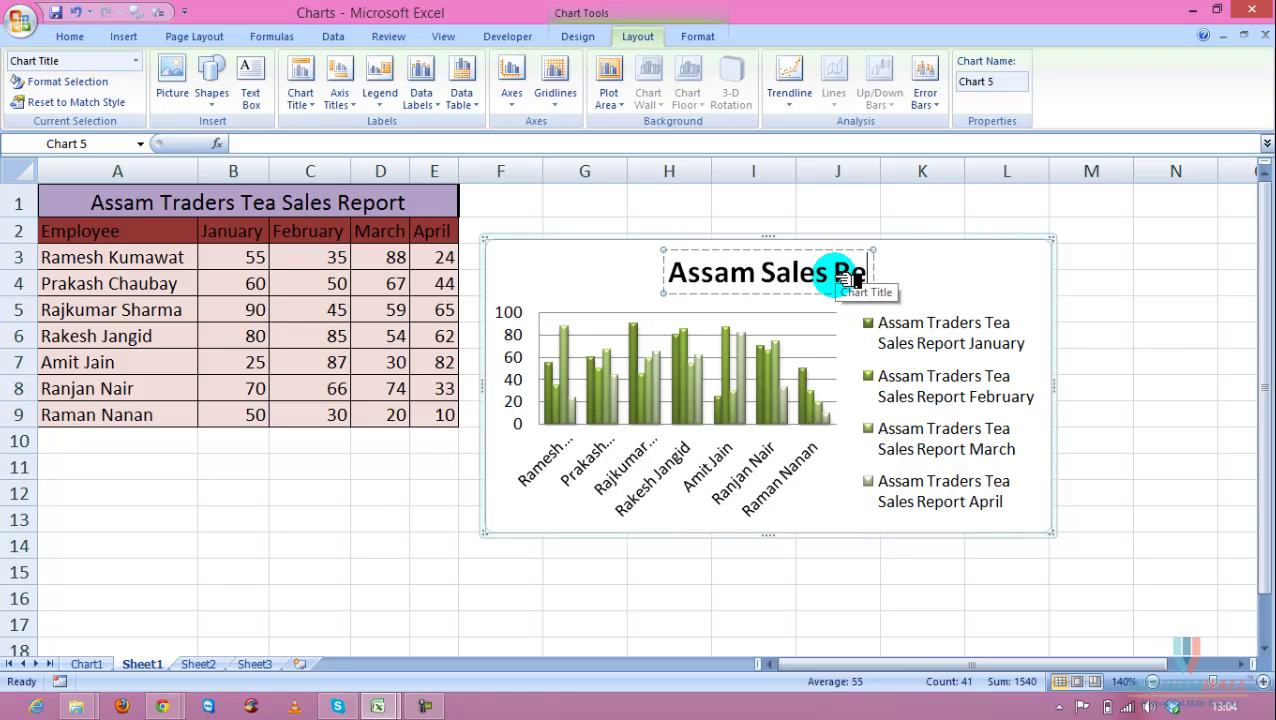
pyautogui.write('ports')
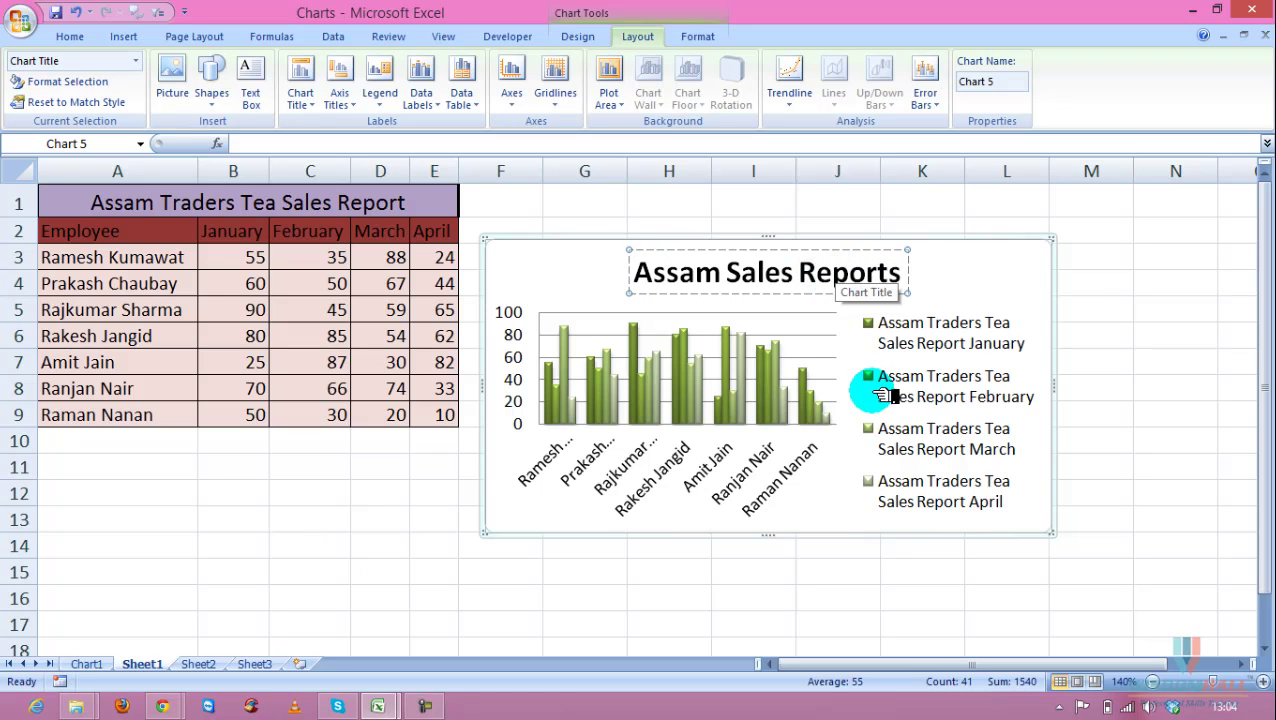
pyautogui.click(842, 517)
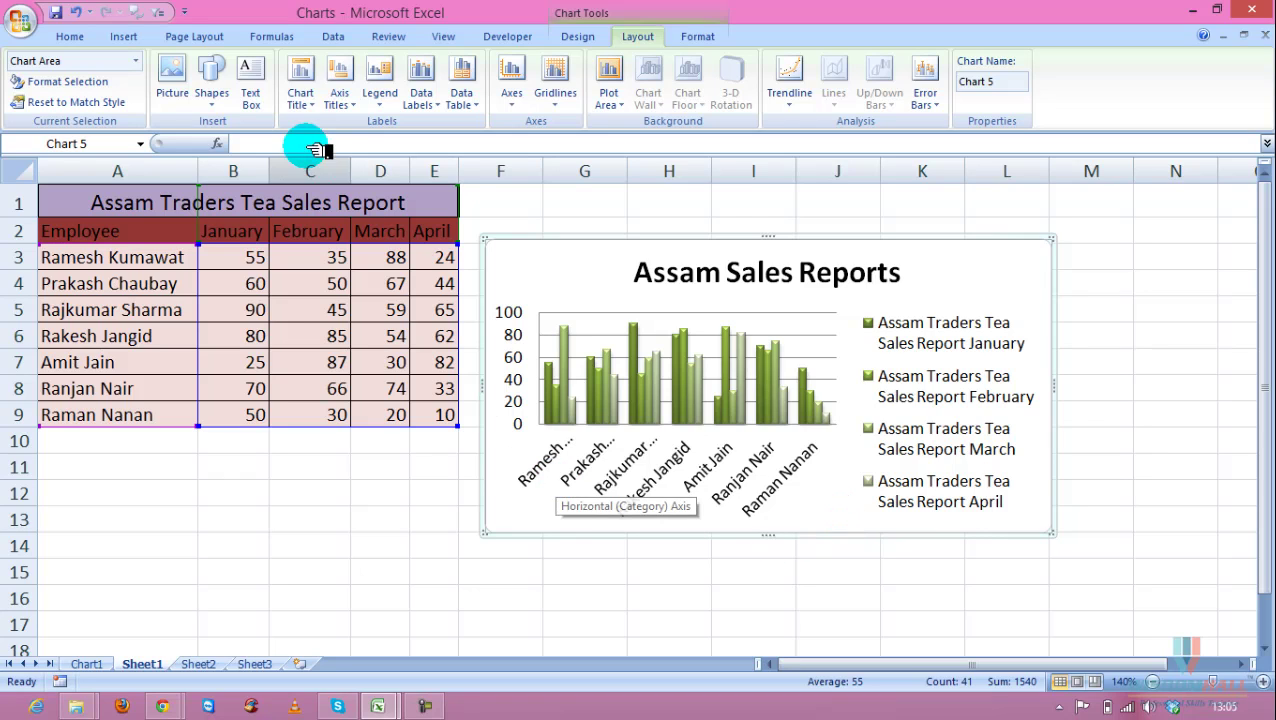
# Step: Add a primary horizontal axis title below the axis reading "Employee Name"
pyautogui.click(338, 85)
pyautogui.moveTo(432, 124)
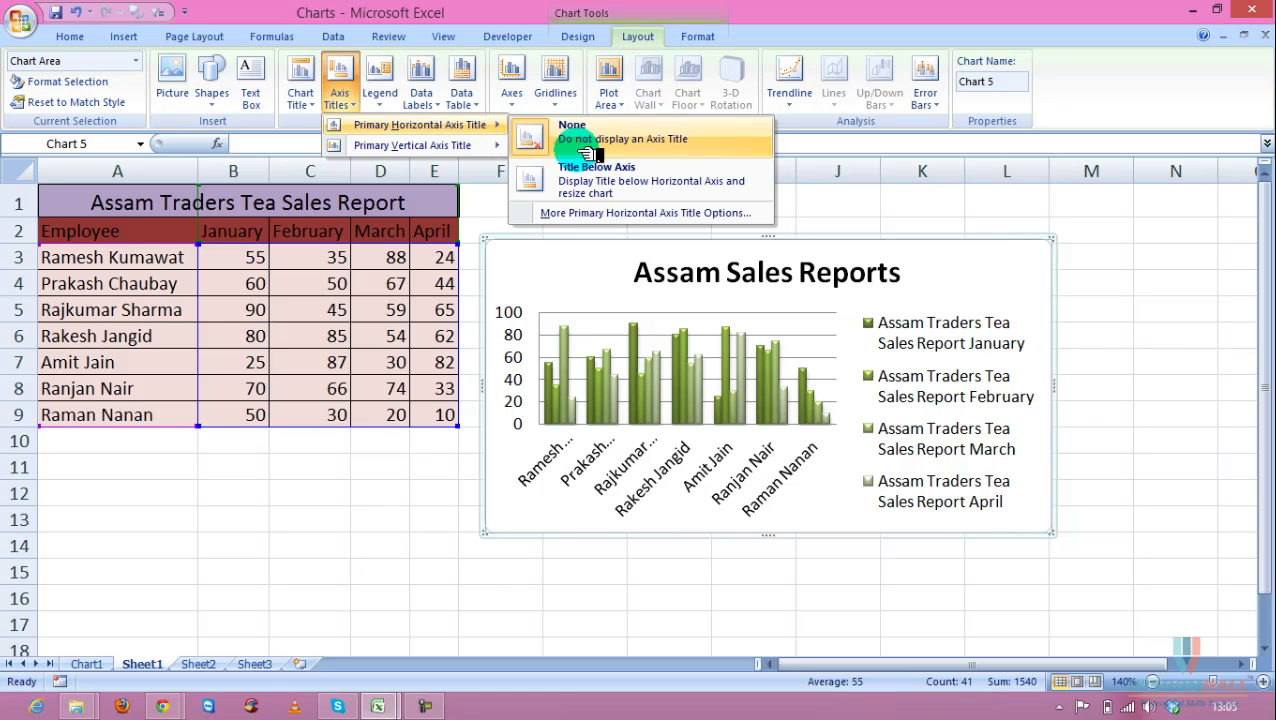
pyautogui.click(586, 186)
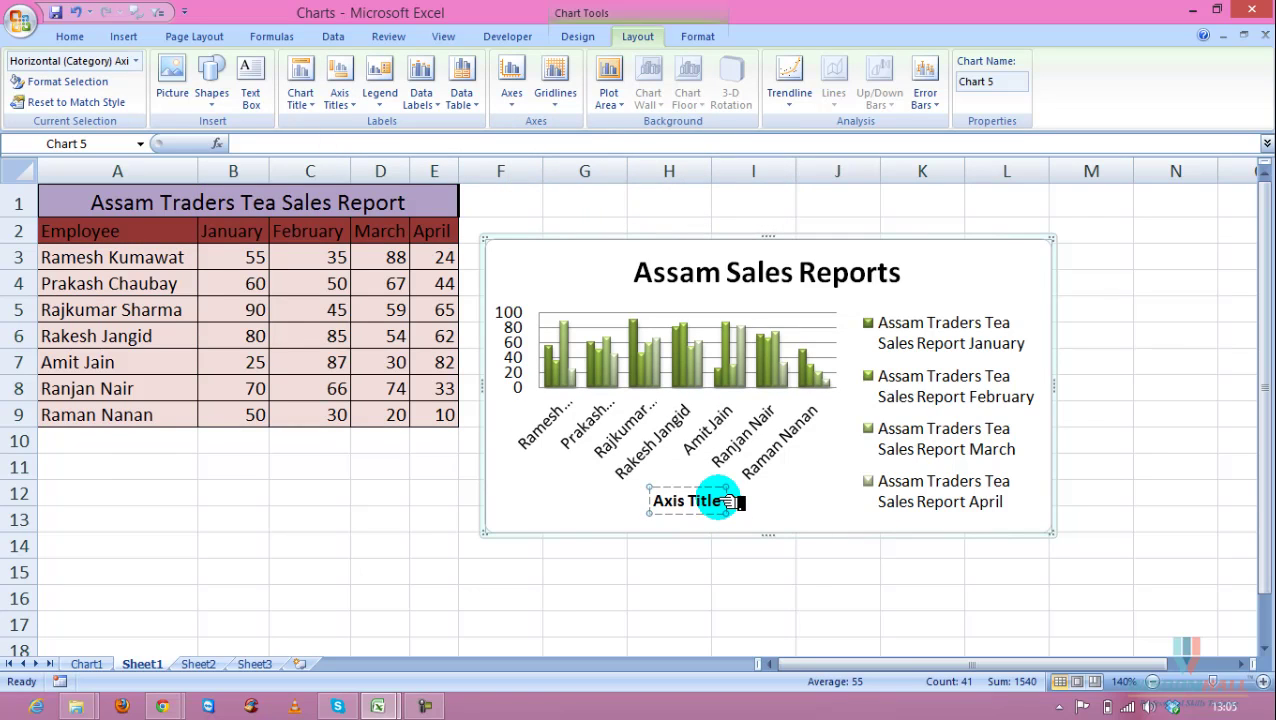
pyautogui.press('BackSpace')
pyautogui.press('BackSpace')
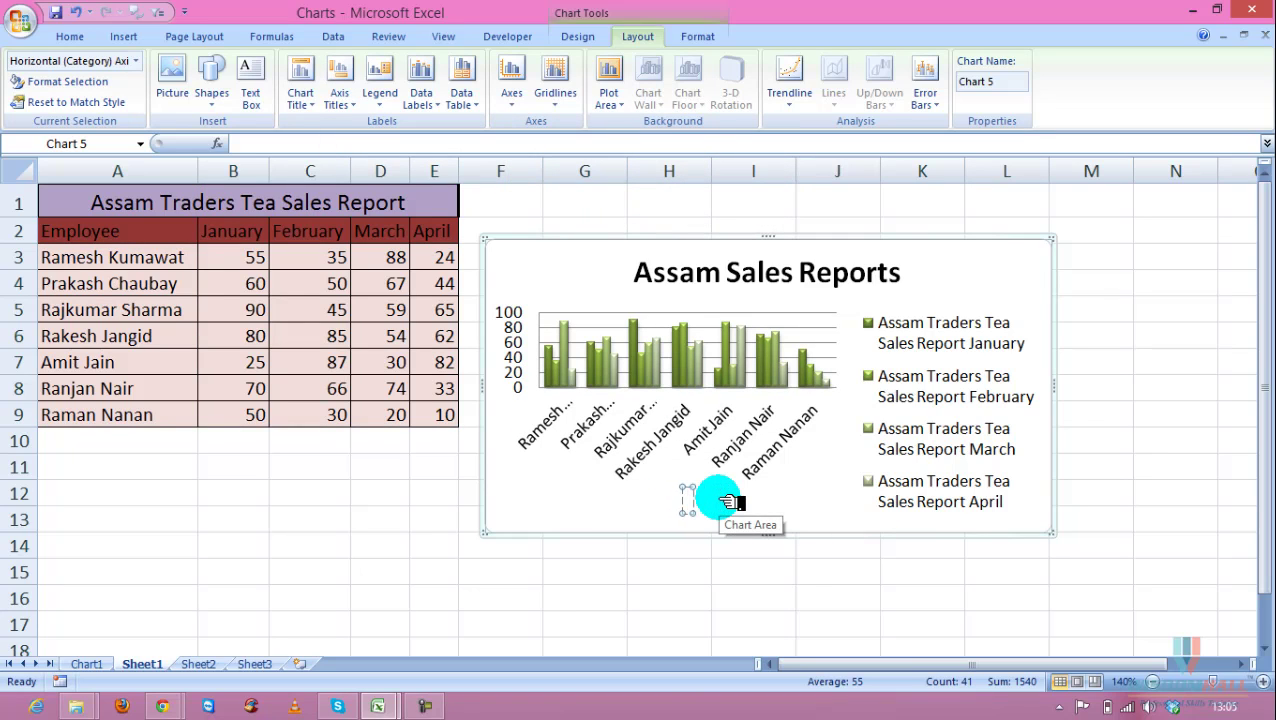
pyautogui.write('Employee Na')
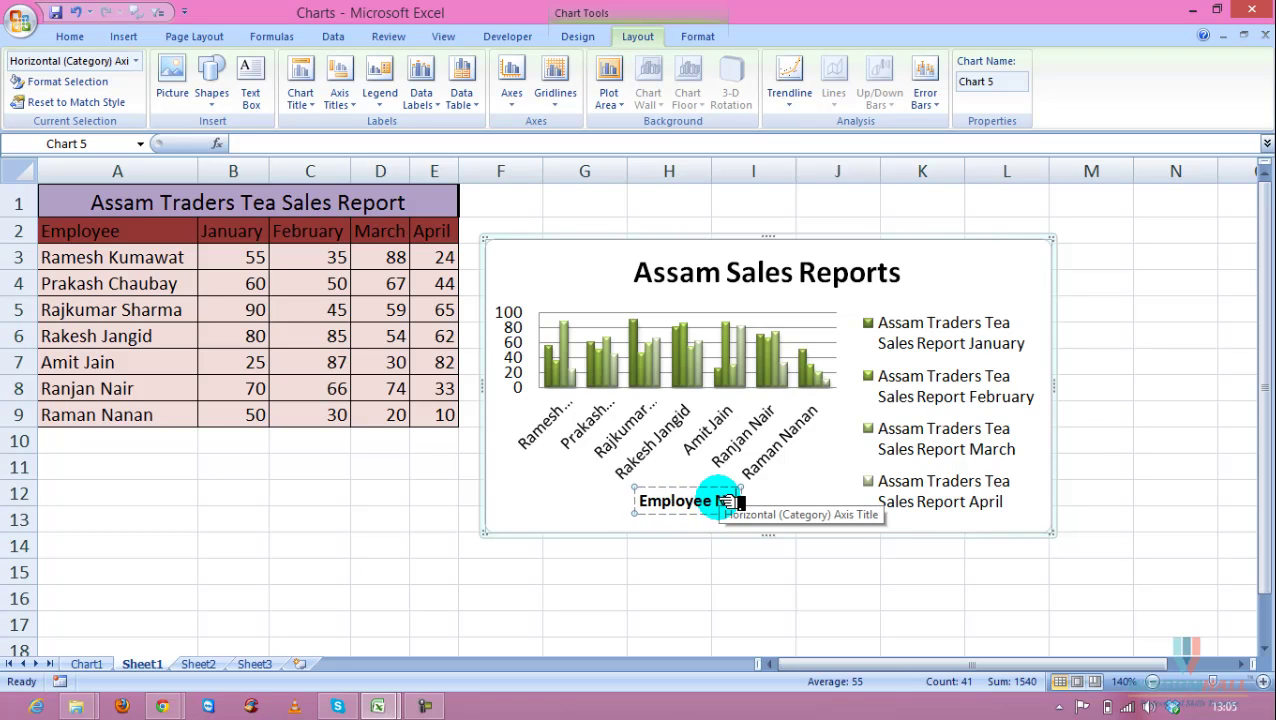
pyautogui.write('me')
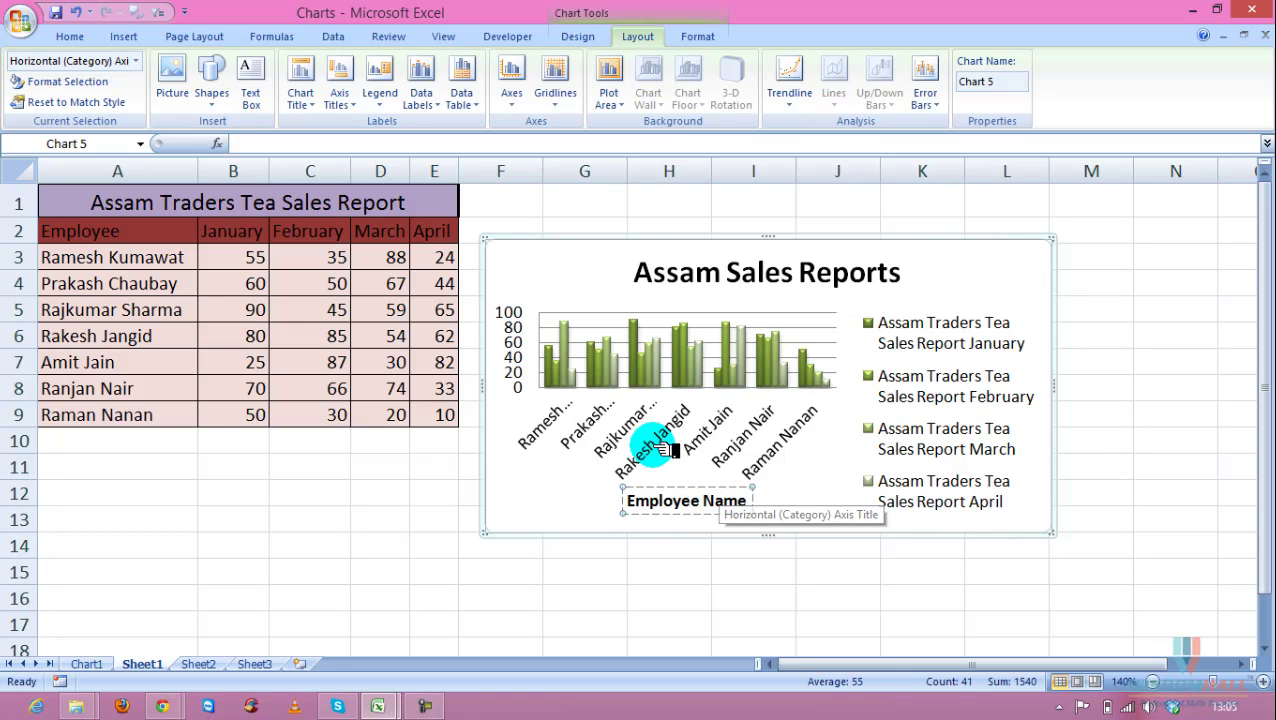
pyautogui.click(523, 362)
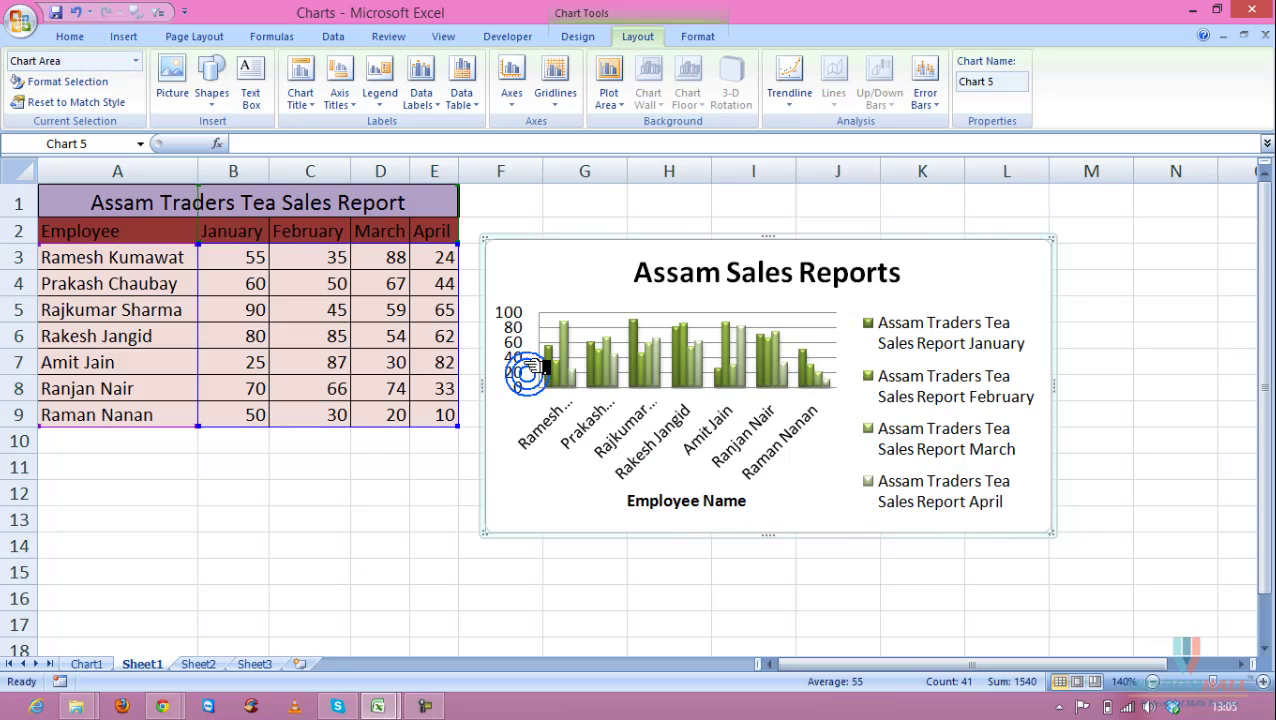
# Step: Add a rotated primary vertical axis title to the chart reading "Sales Figures"
pyautogui.click(340, 95)
pyautogui.moveTo(497, 147)
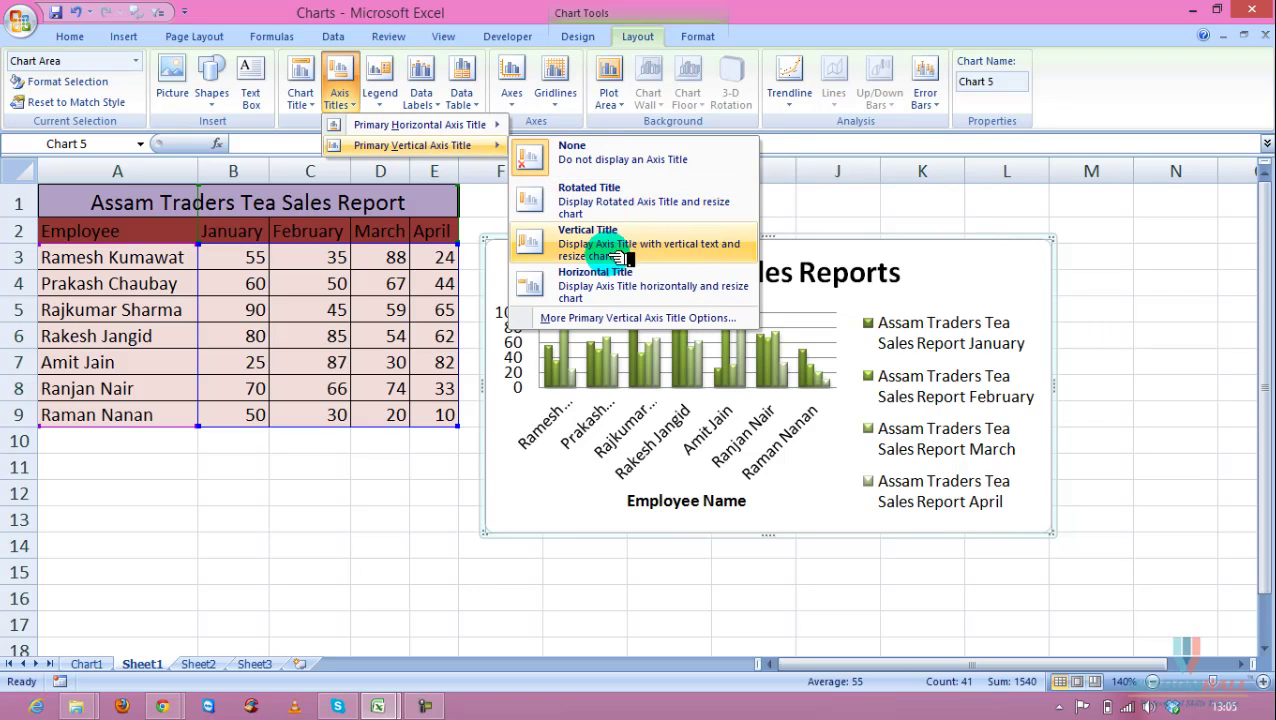
pyautogui.click(645, 209)
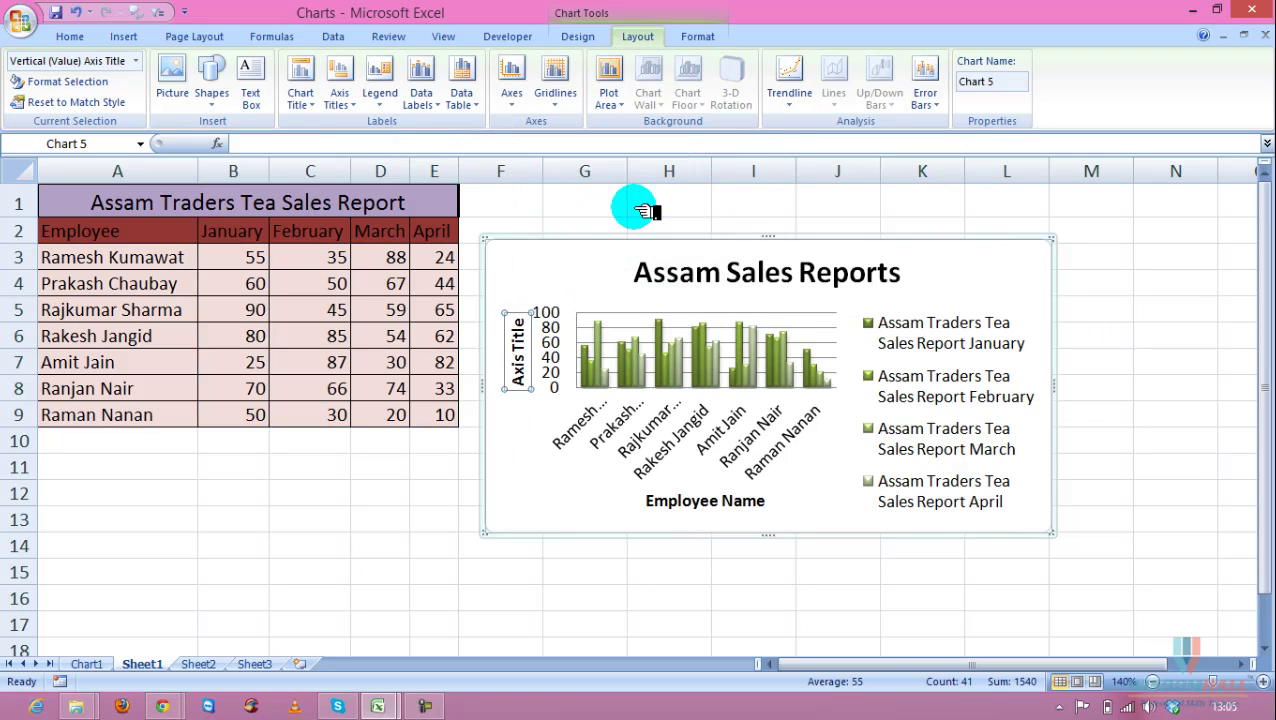
pyautogui.click(516, 380)
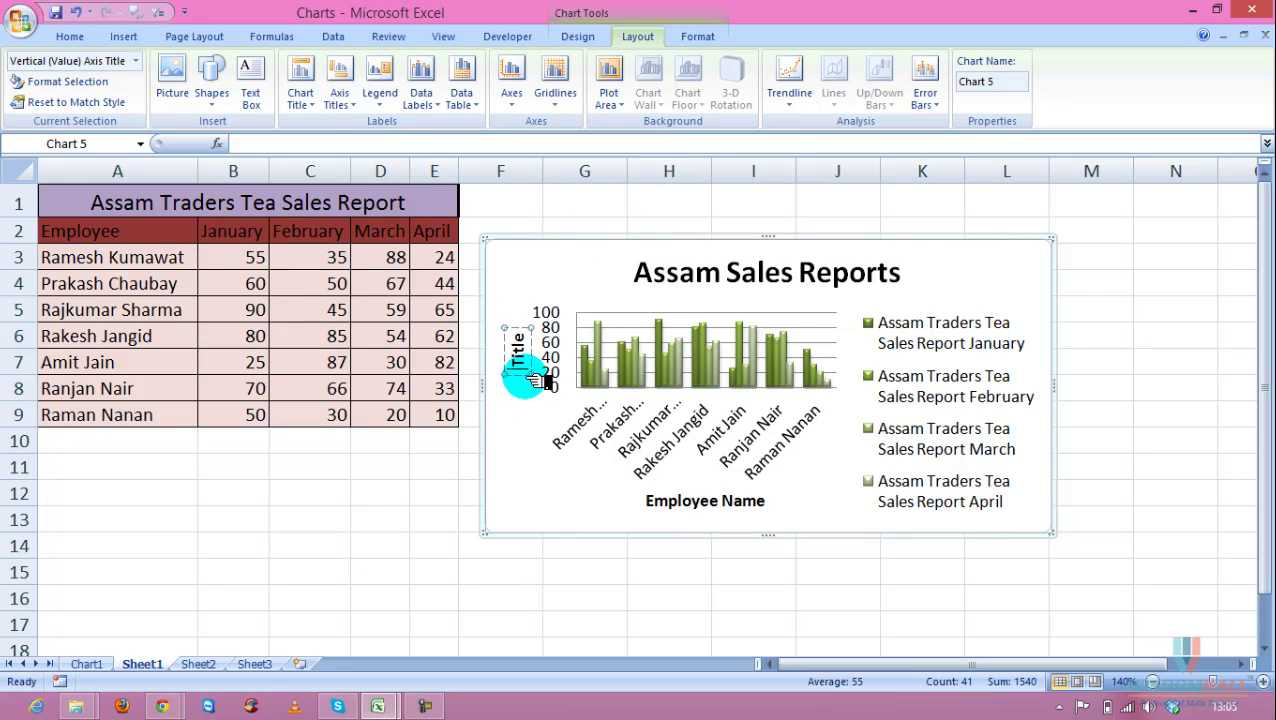
pyautogui.press('Delete')
pyautogui.press('Delete')
pyautogui.press('Delete')
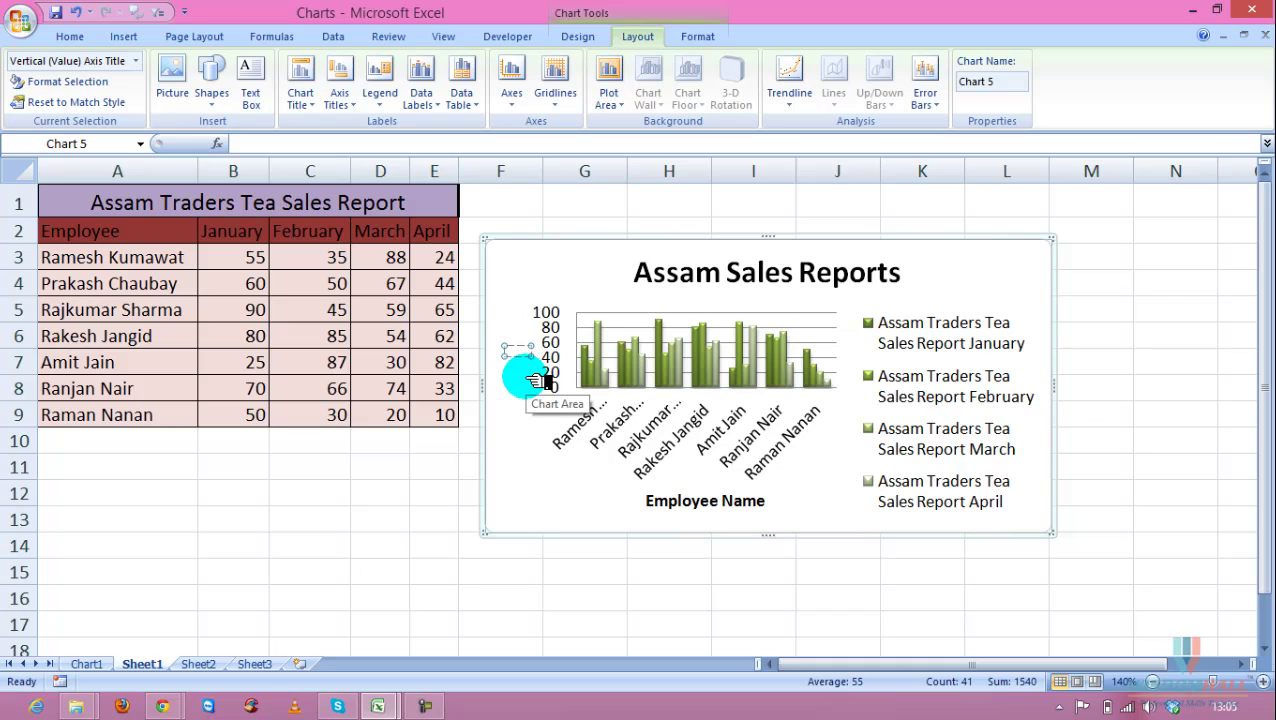
pyautogui.write('Sales Figures')
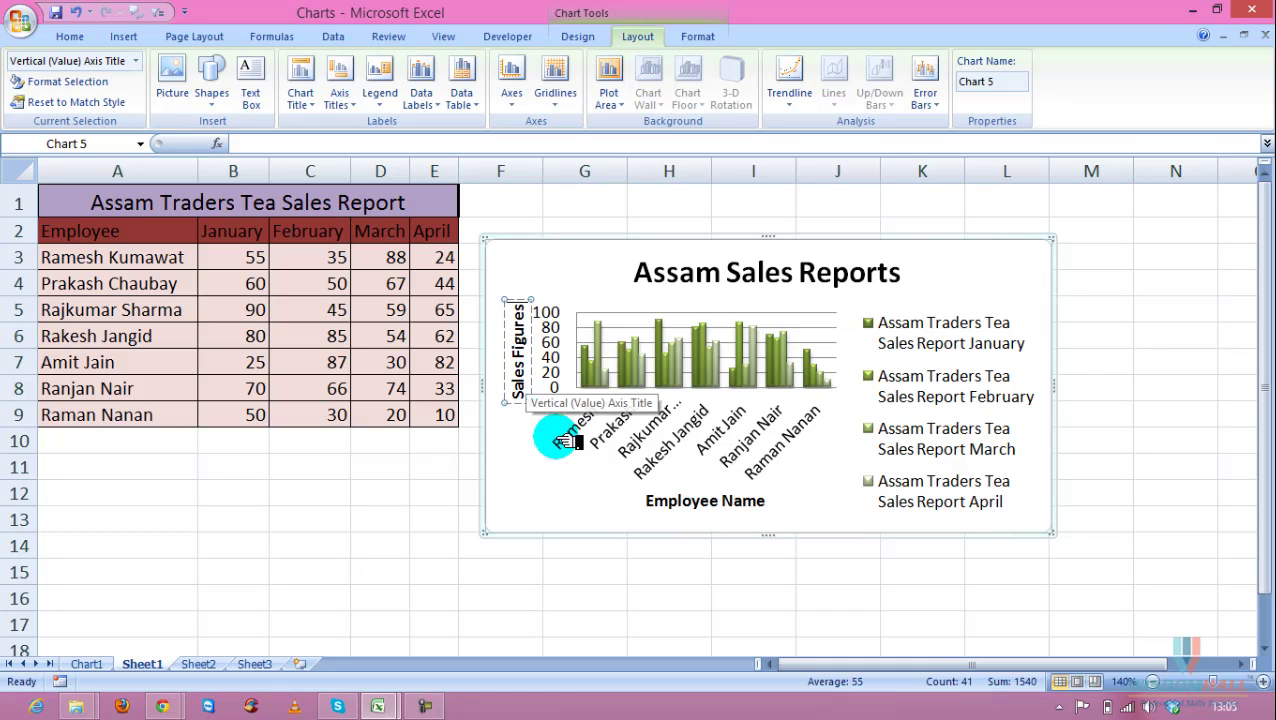
# Step: Enlarge the chart by extending its lower edge down to row 17 and its outer side edge to column N
pyautogui.click(607, 490)
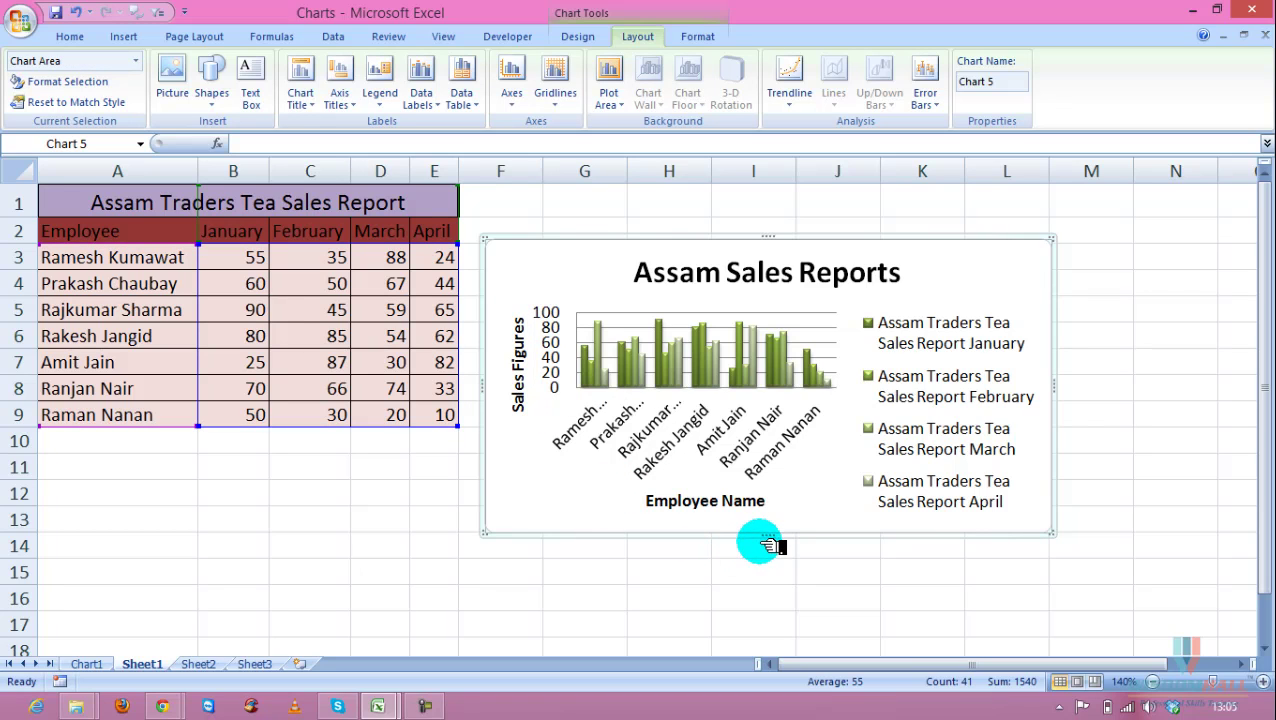
pyautogui.moveTo(768, 534); pyautogui.dragTo(770, 612)
pyautogui.moveTo(1062, 428); pyautogui.dragTo(1222, 427)
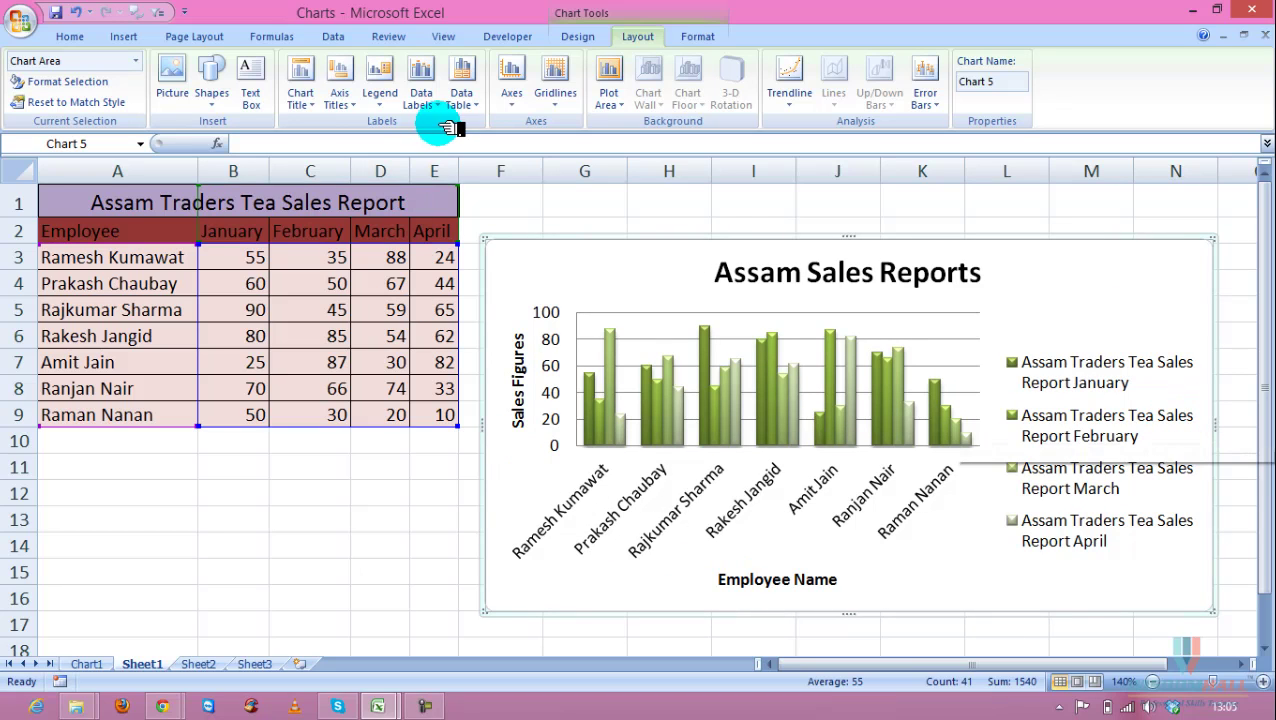
# Step: Try the Show Legend at Top and Show Legend at Left positions, and return to Show Legend at Right
pyautogui.click(388, 98)
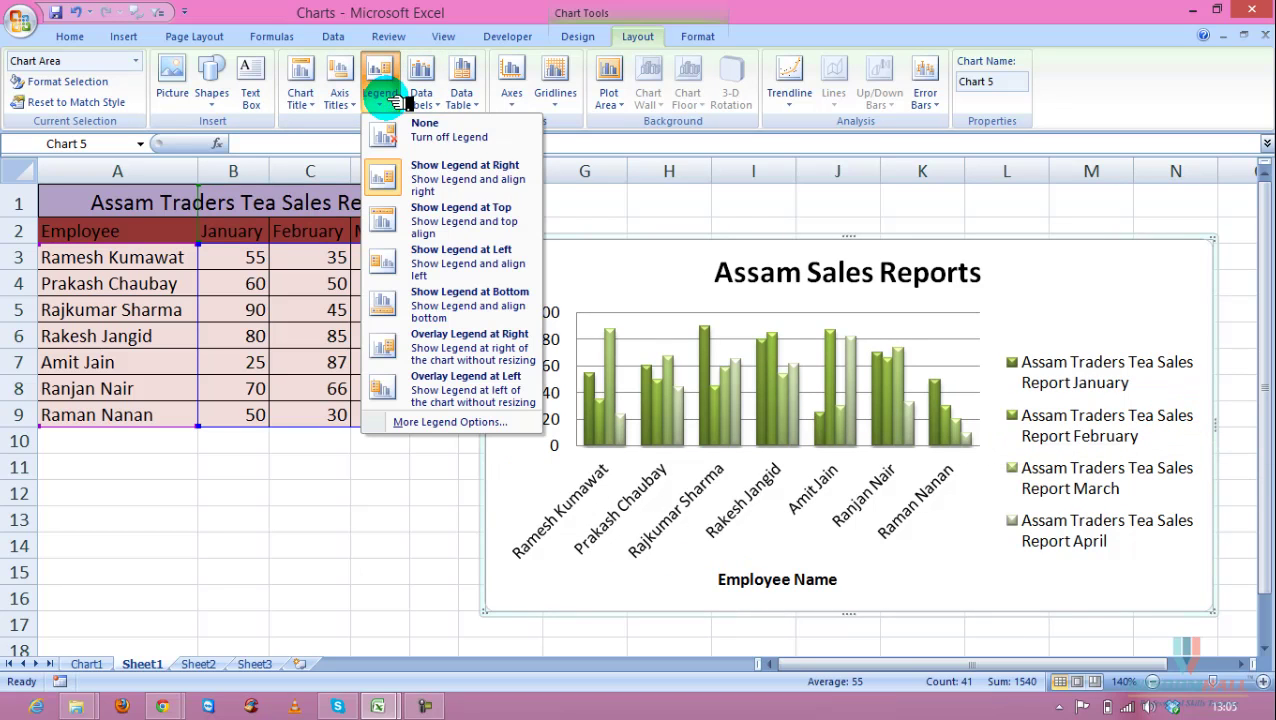
pyautogui.click(485, 220)
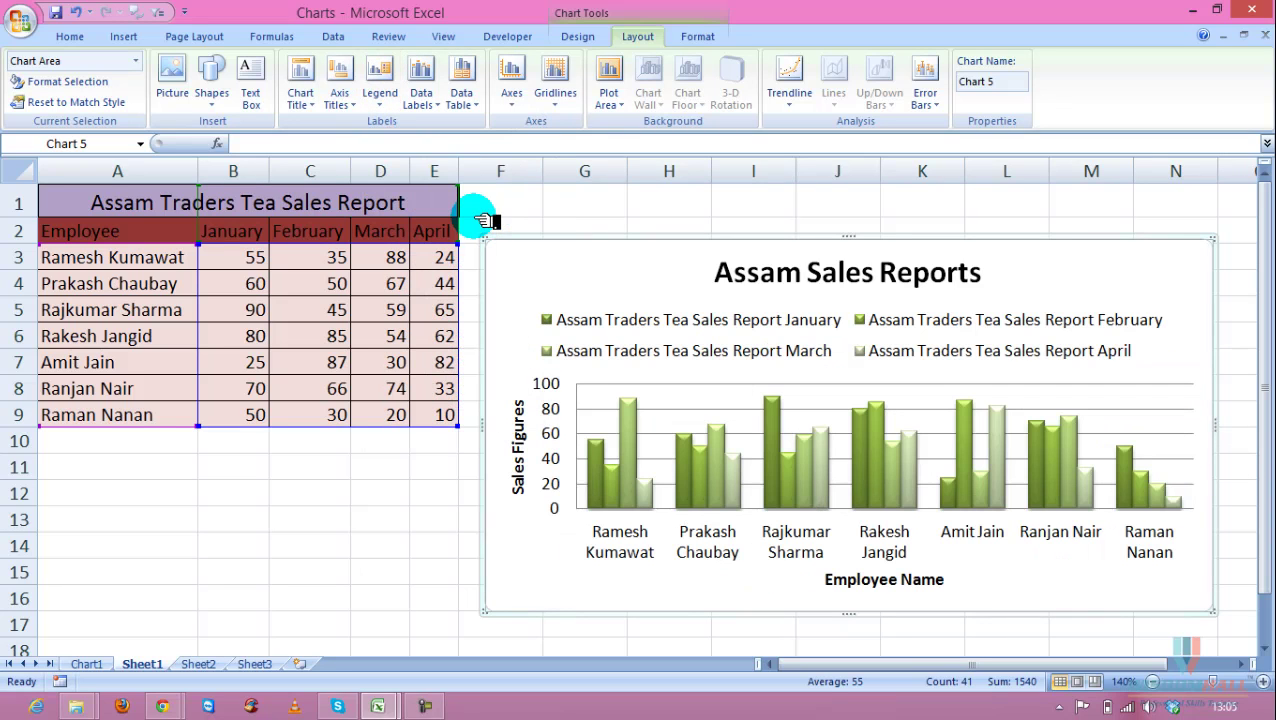
pyautogui.click(438, 104)
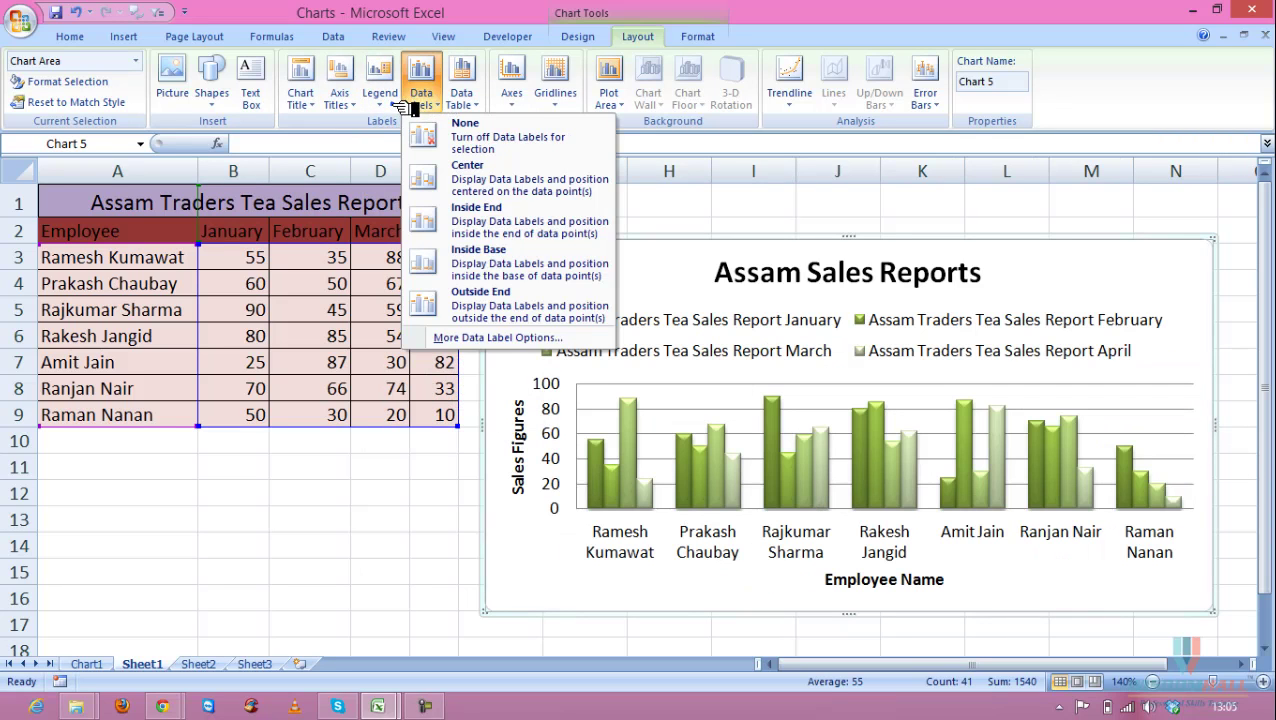
pyautogui.click(398, 103)
pyautogui.click(445, 252)
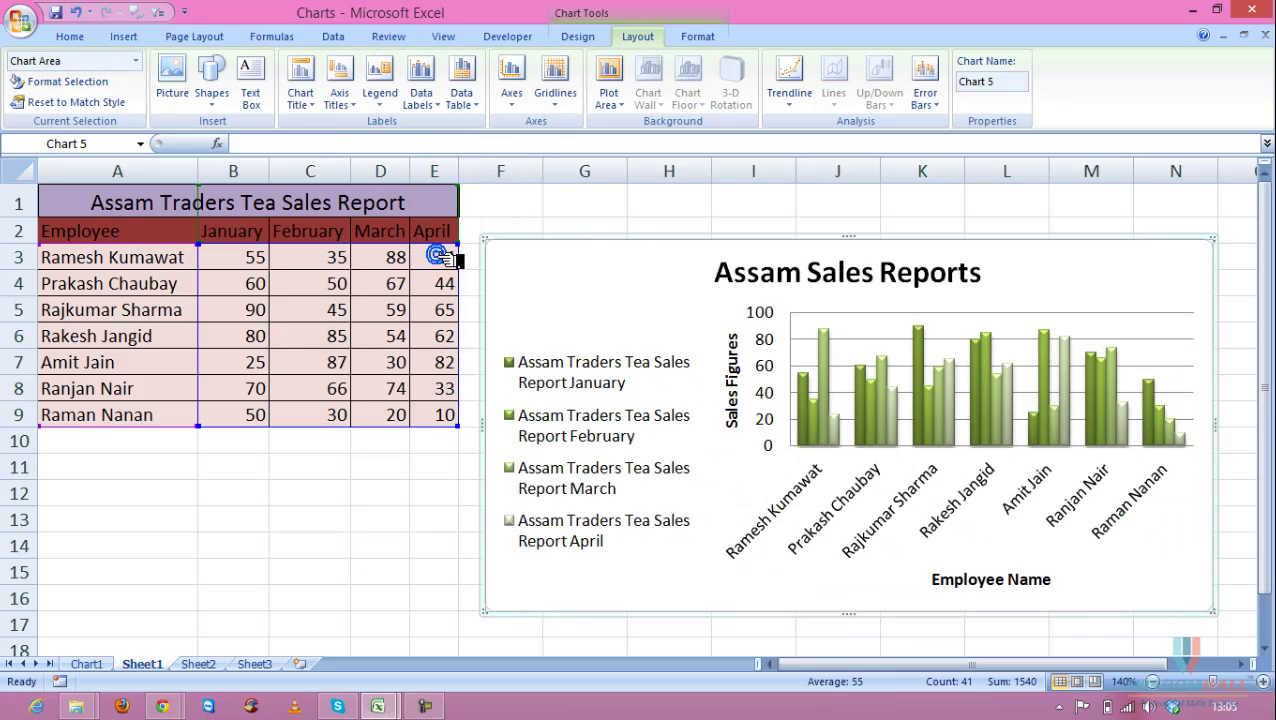
pyautogui.click(396, 104)
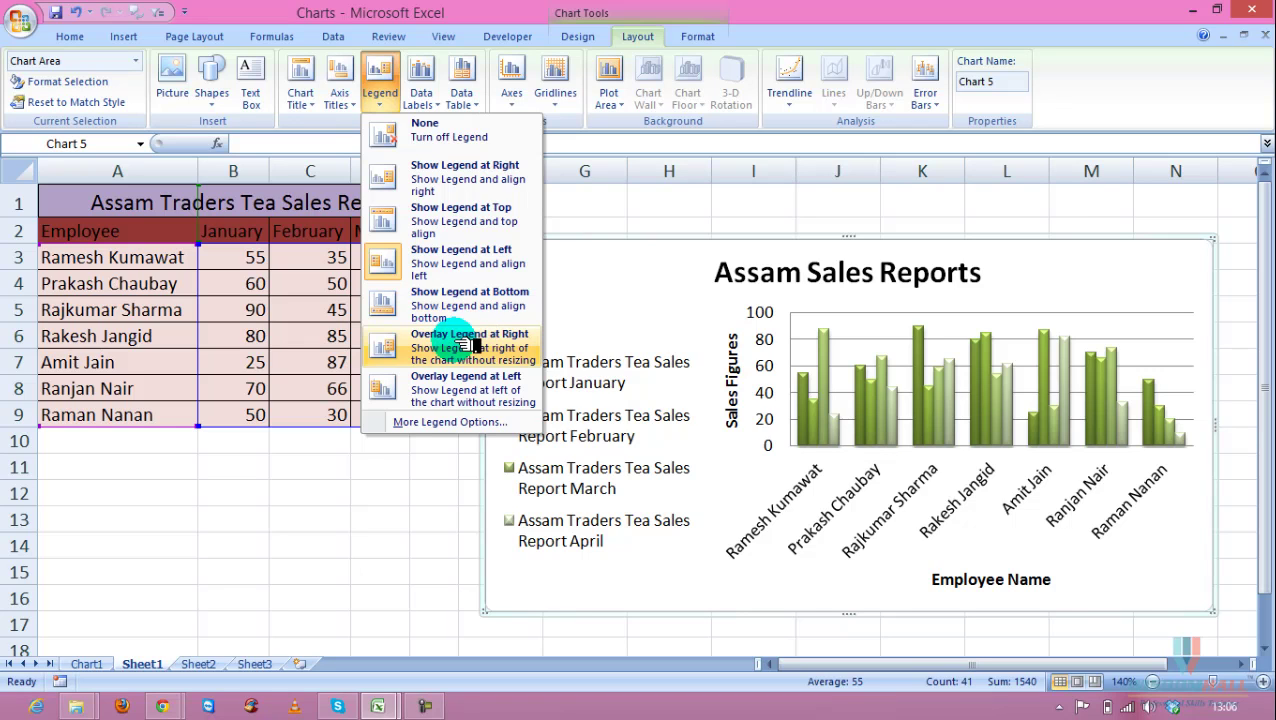
pyautogui.click(478, 182)
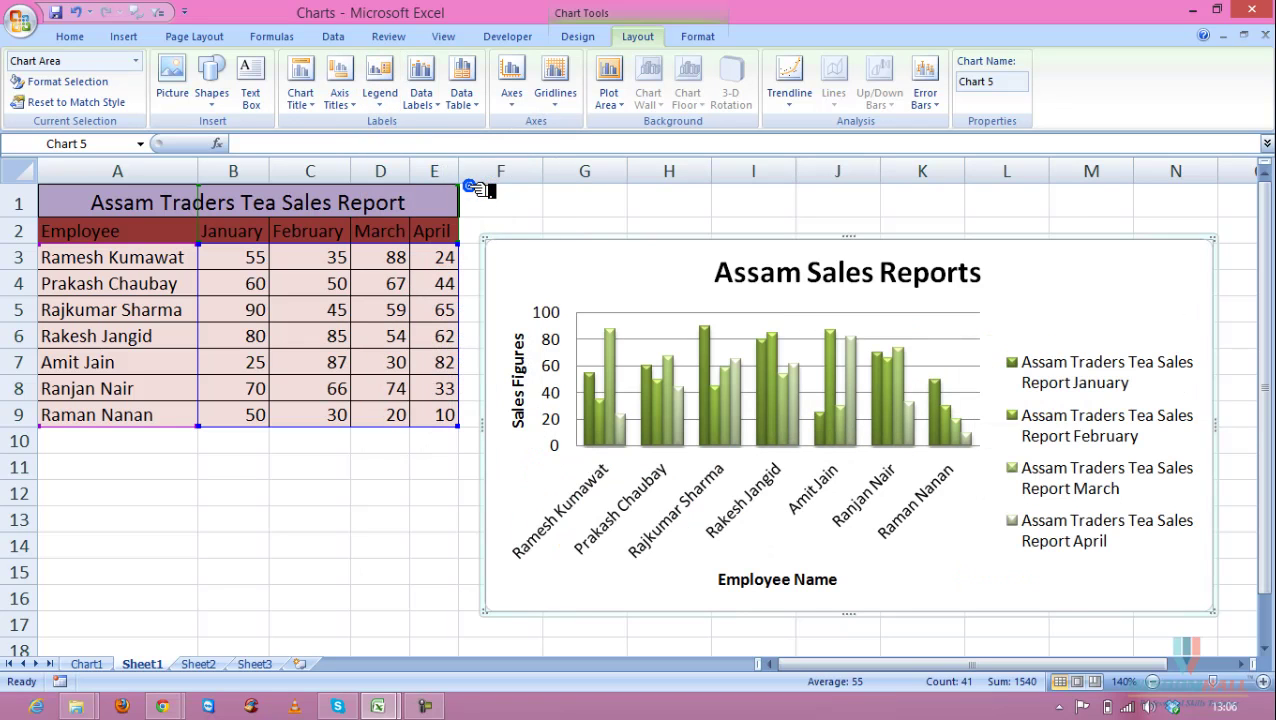
# Step: Try centered data labels on the chart columns and turn the labels off again
pyautogui.click(435, 108)
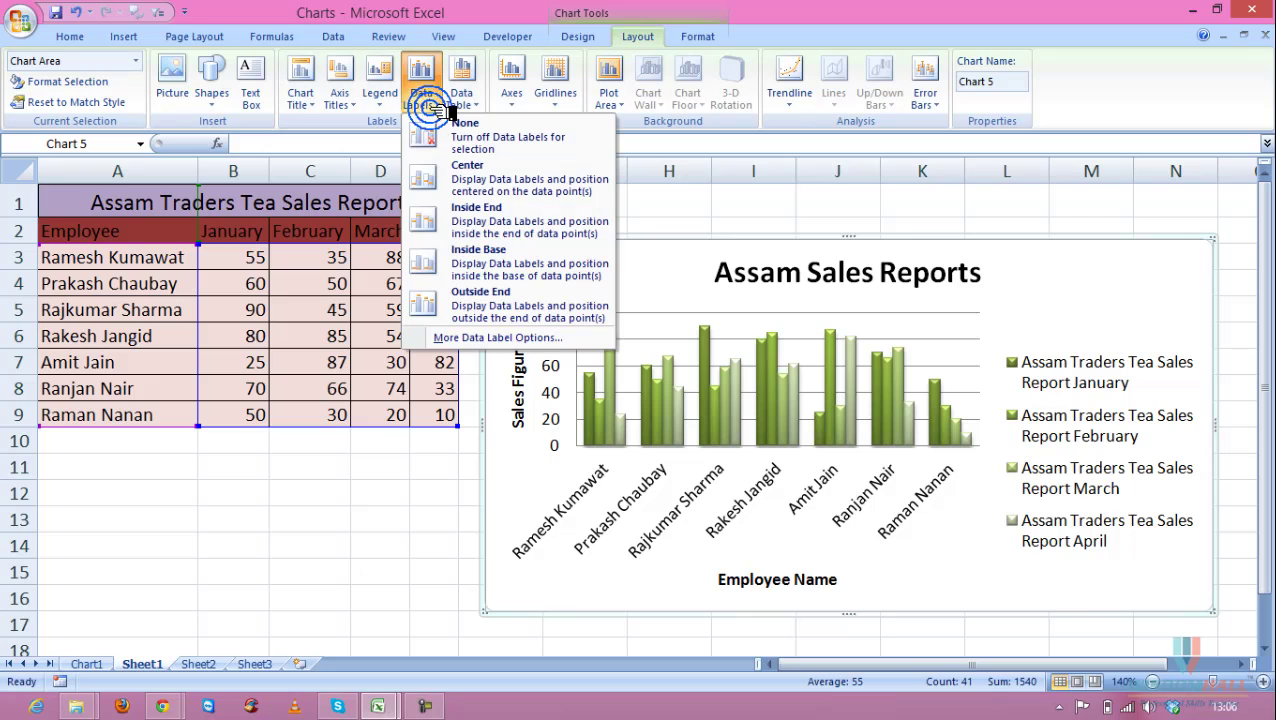
pyautogui.click(510, 178)
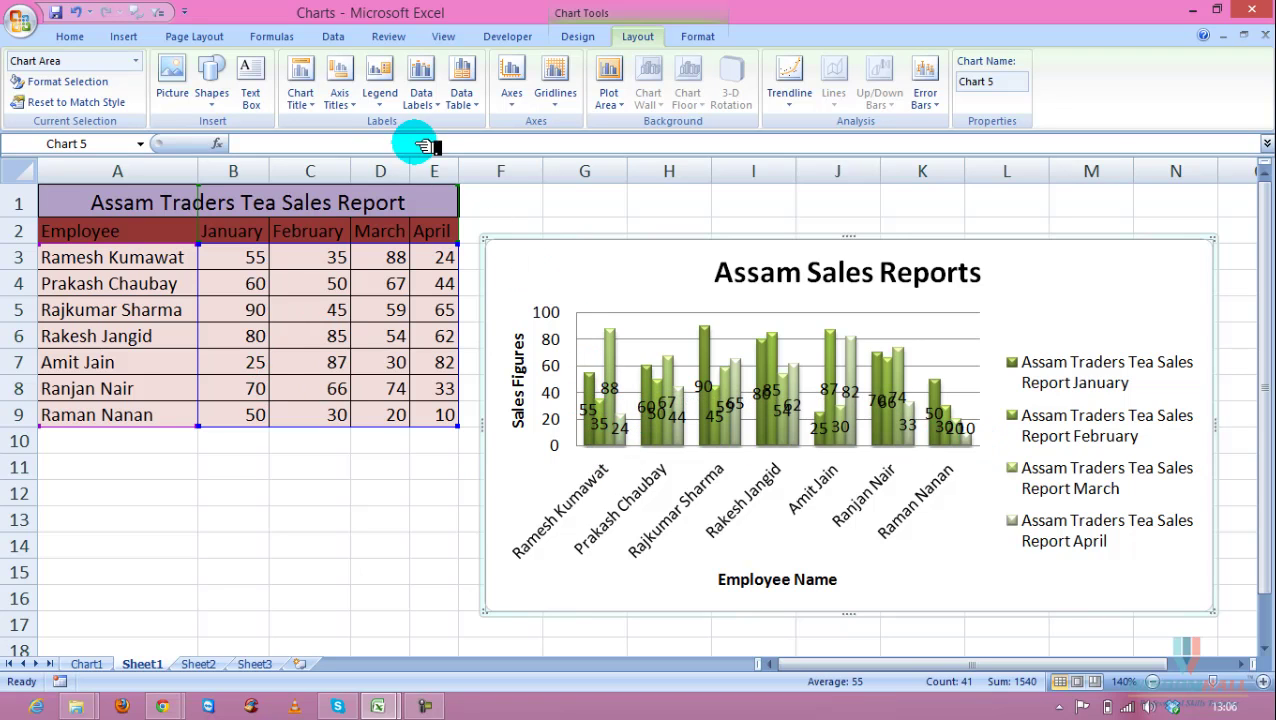
pyautogui.click(424, 100)
pyautogui.click(462, 140)
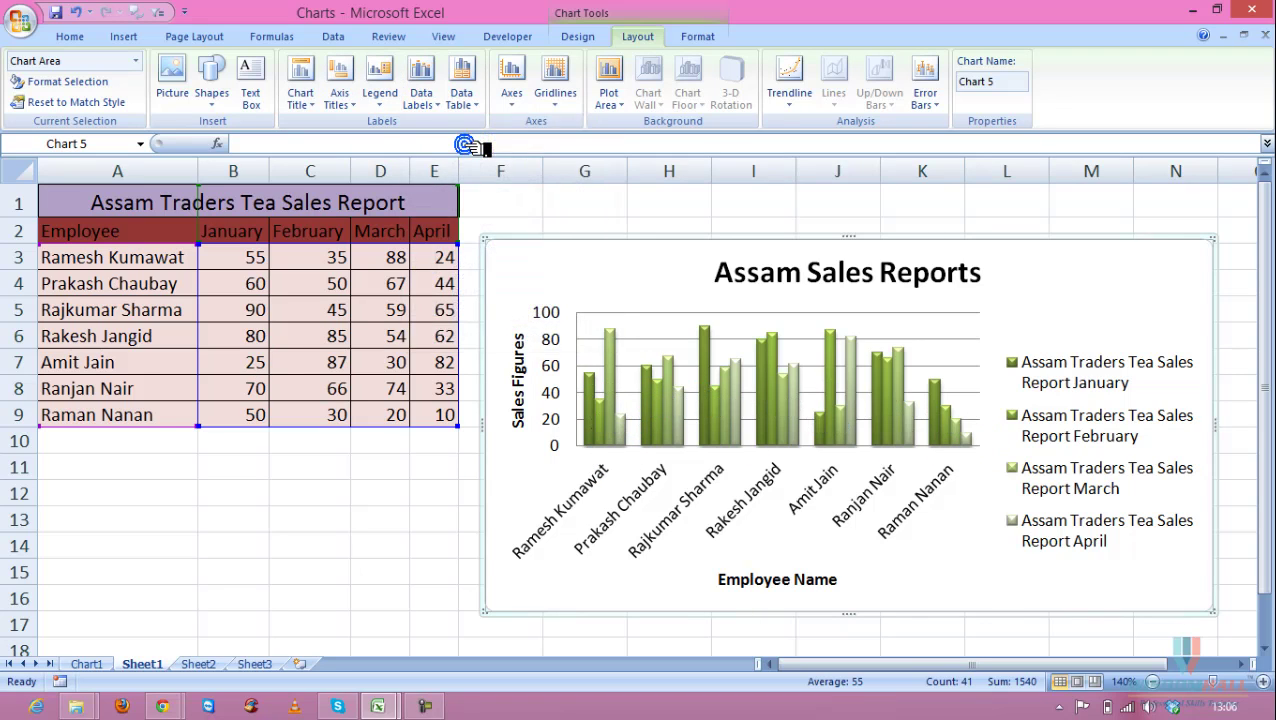
# Step: Show a data table without legend keys below the plot, and move and enlarge the chart to about 11.2 cm high and 23.3 cm wide
pyautogui.click(466, 100)
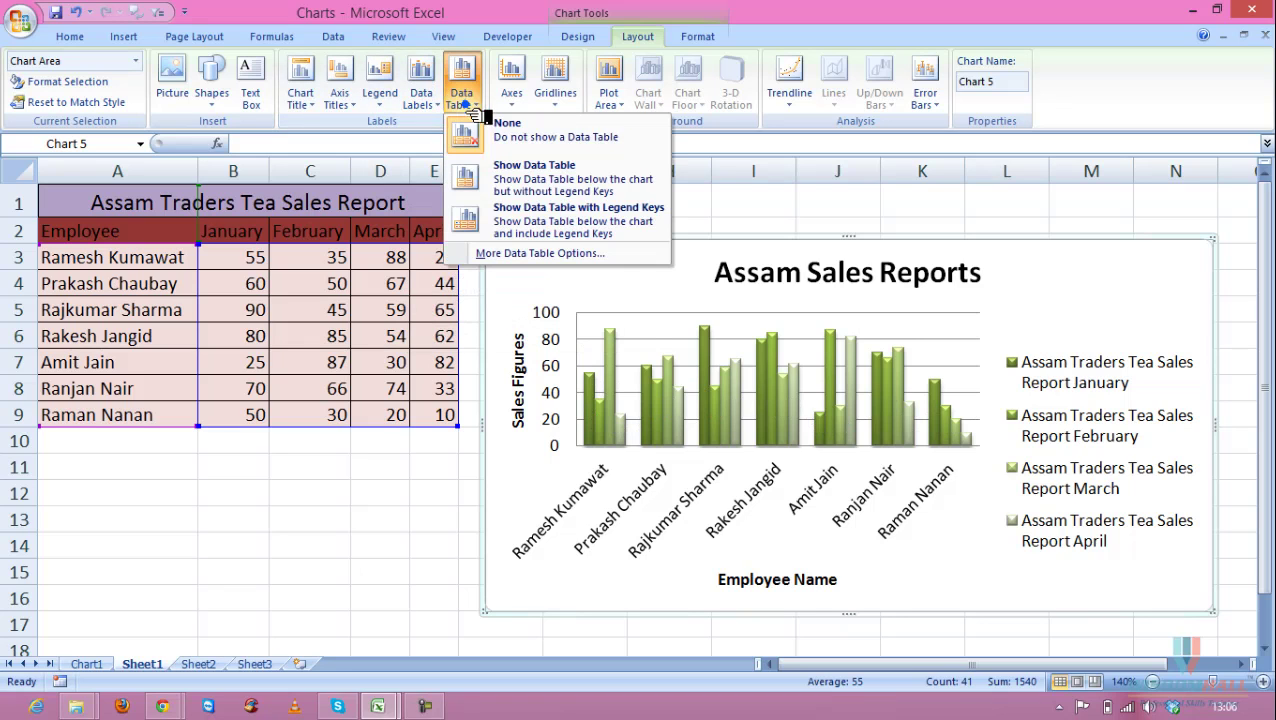
pyautogui.click(527, 186)
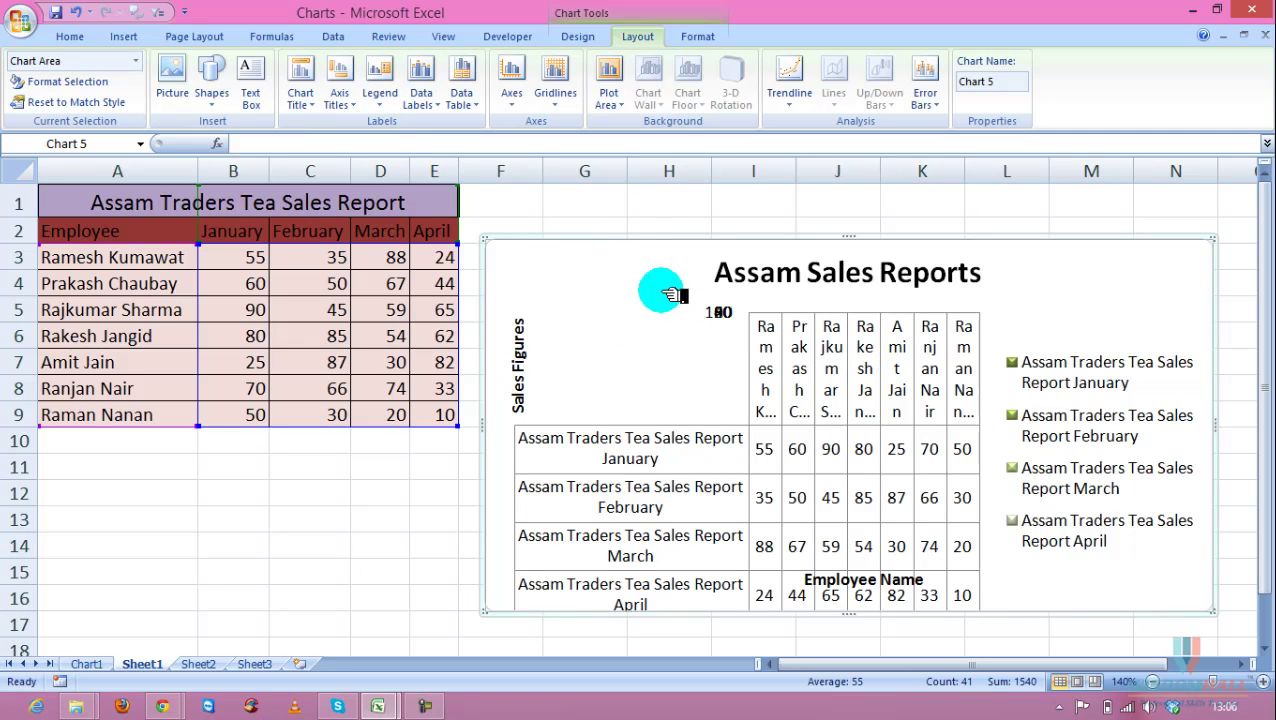
pyautogui.click(846, 262)
pyautogui.moveTo(703, 264); pyautogui.dragTo(664, 208)
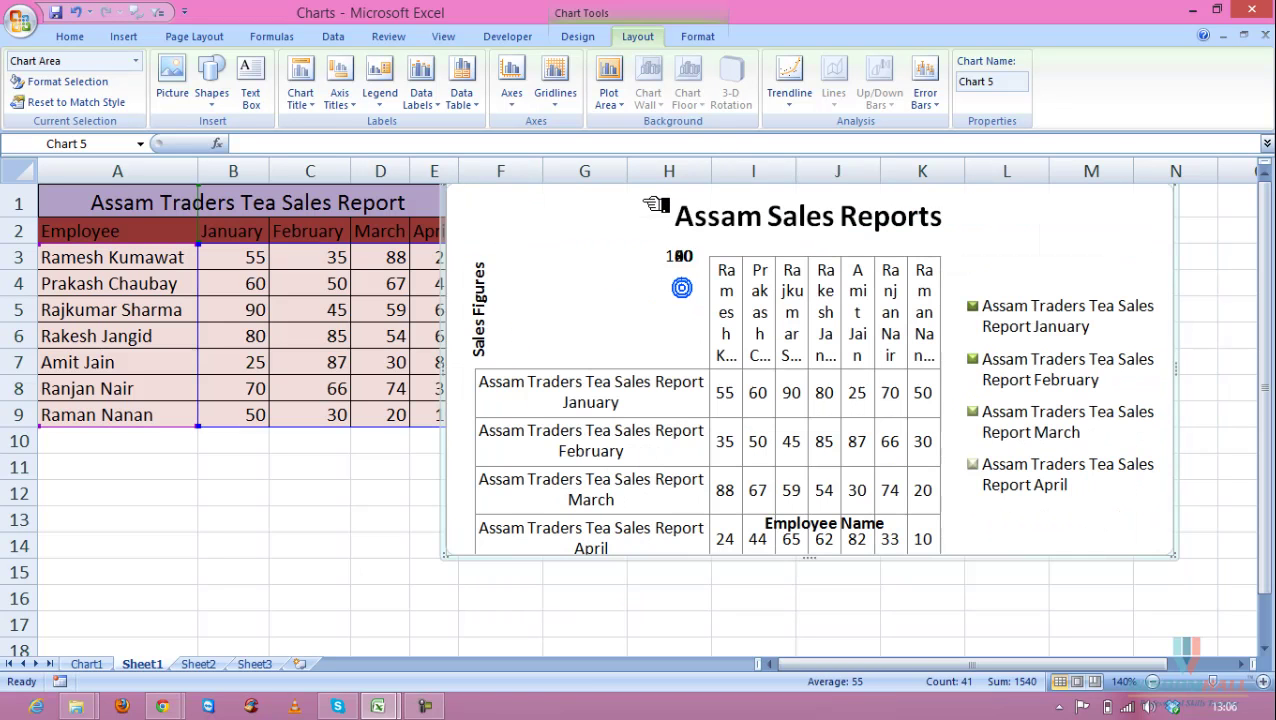
pyautogui.moveTo(816, 563); pyautogui.dragTo(806, 646)
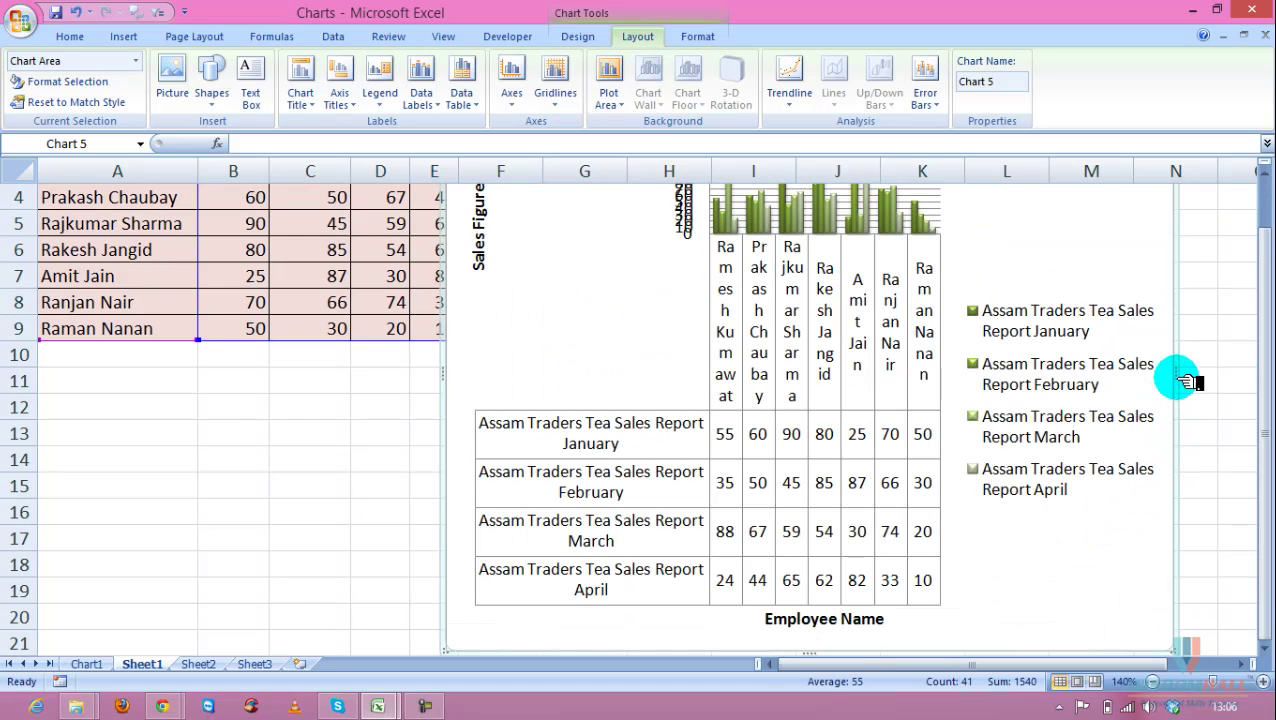
pyautogui.moveTo(1180, 376); pyautogui.dragTo(1258, 361)
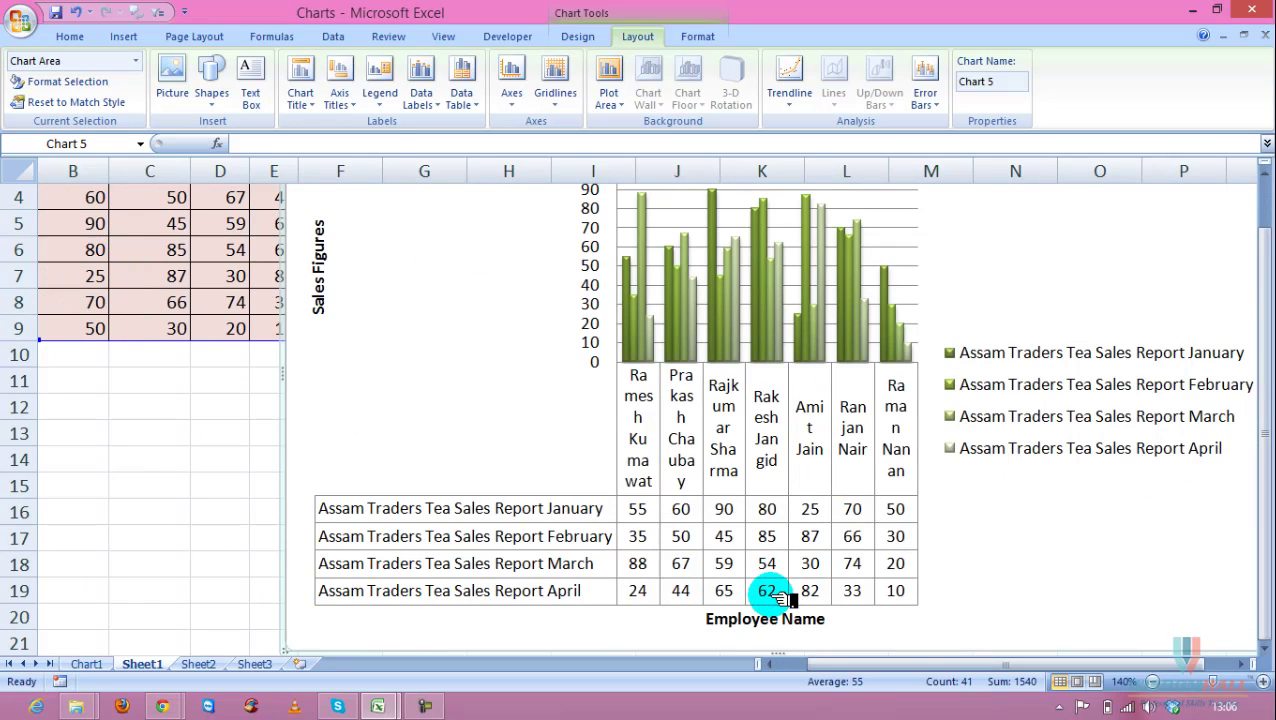
pyautogui.scroll(-1, 778, 597)
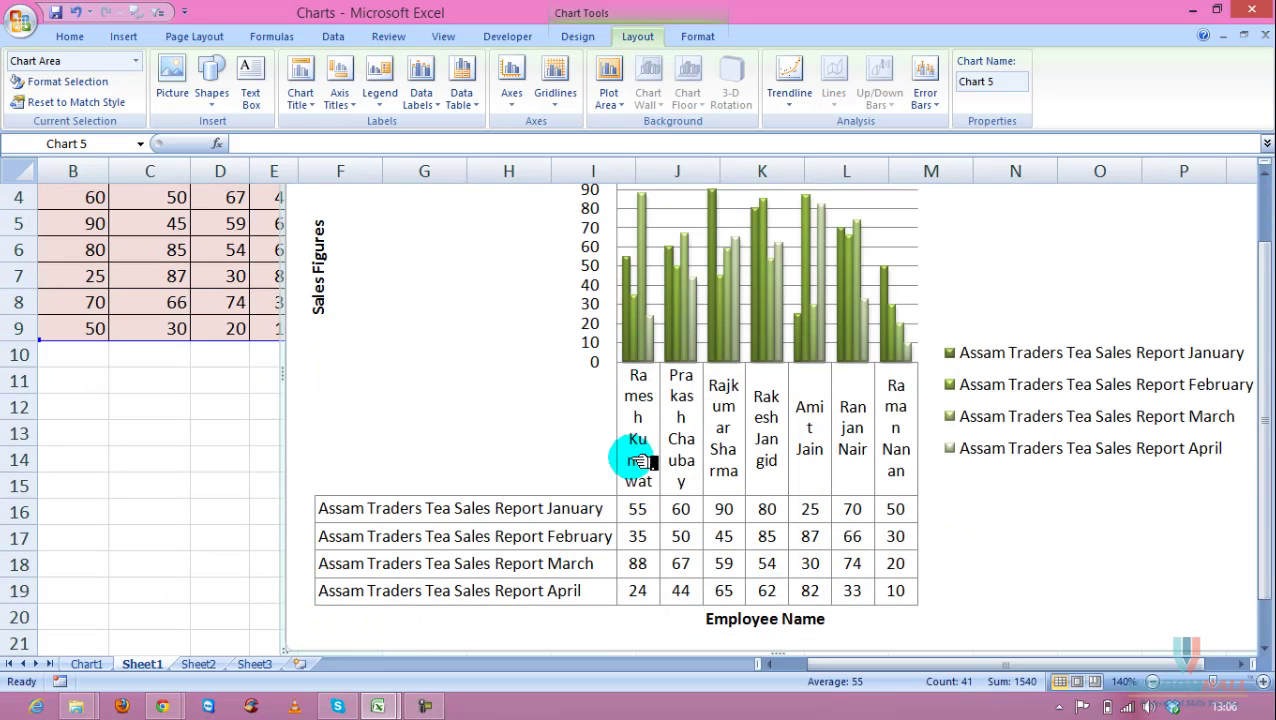
pyautogui.moveTo(290, 378); pyautogui.dragTo(114, 370)
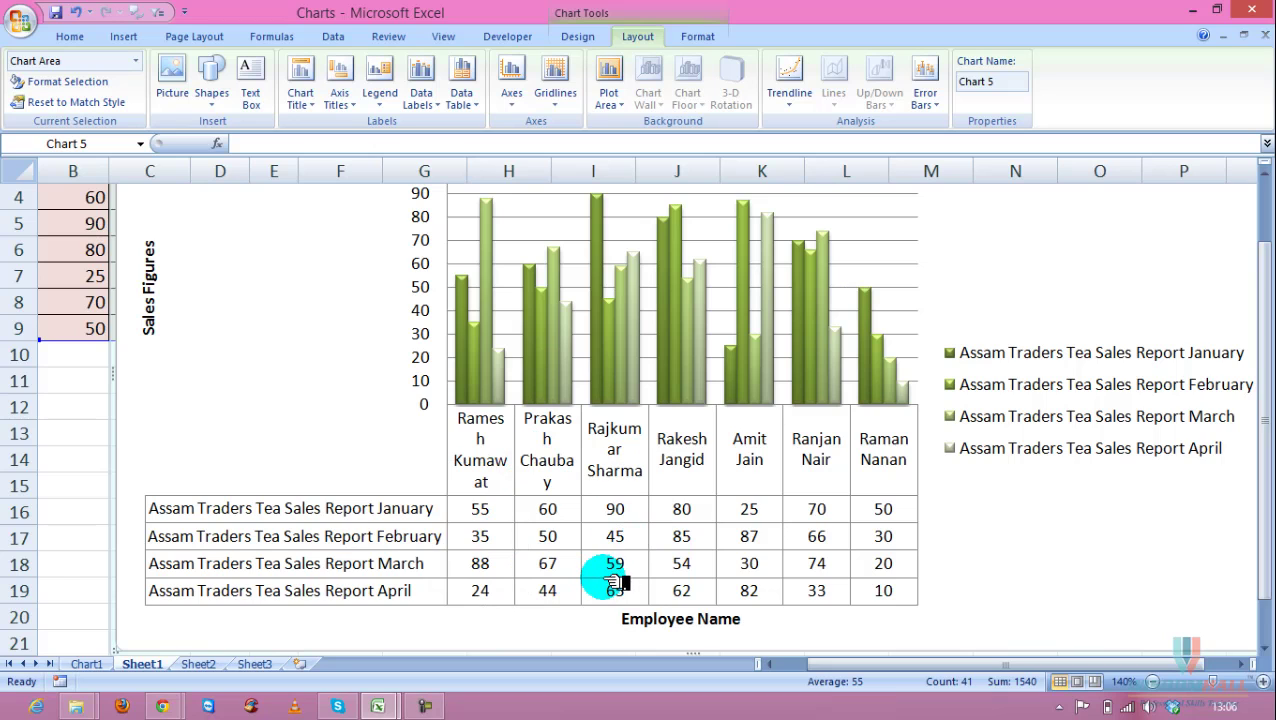
pyautogui.scroll(1, 612, 586)
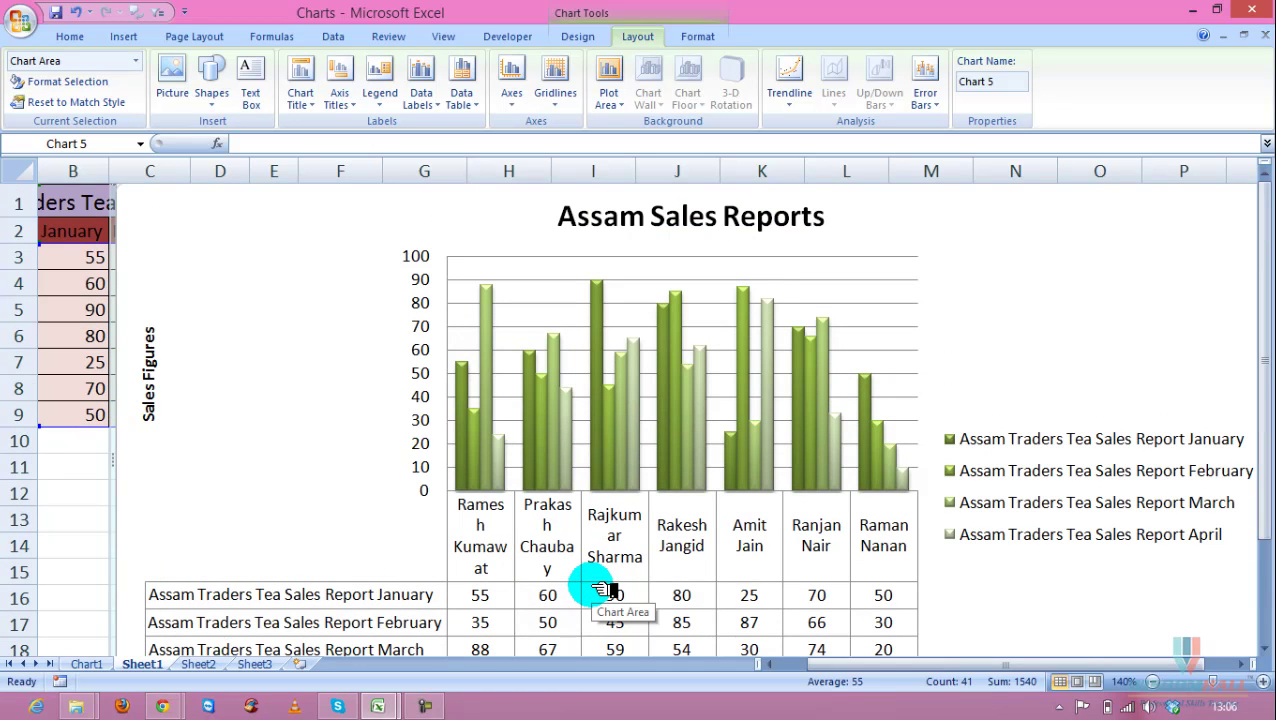
# Step: Remove the data table from below the chart
pyautogui.click(468, 102)
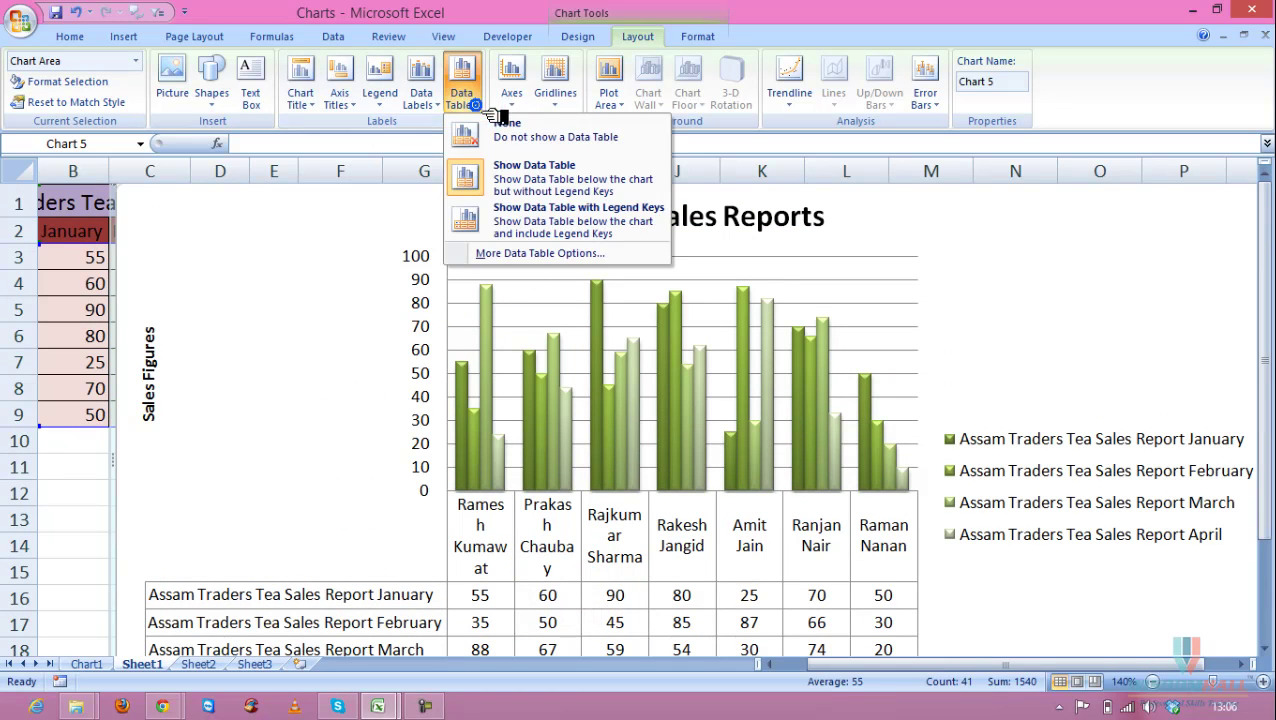
pyautogui.click(500, 127)
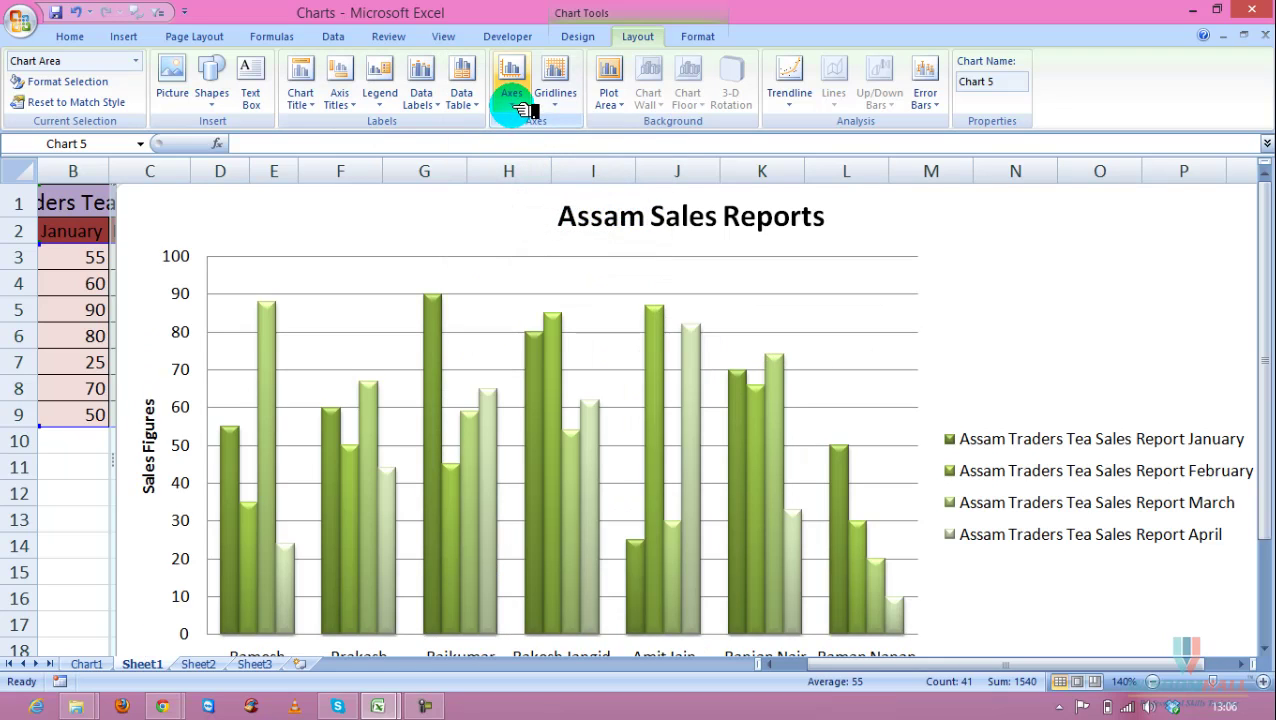
pyautogui.click(515, 100)
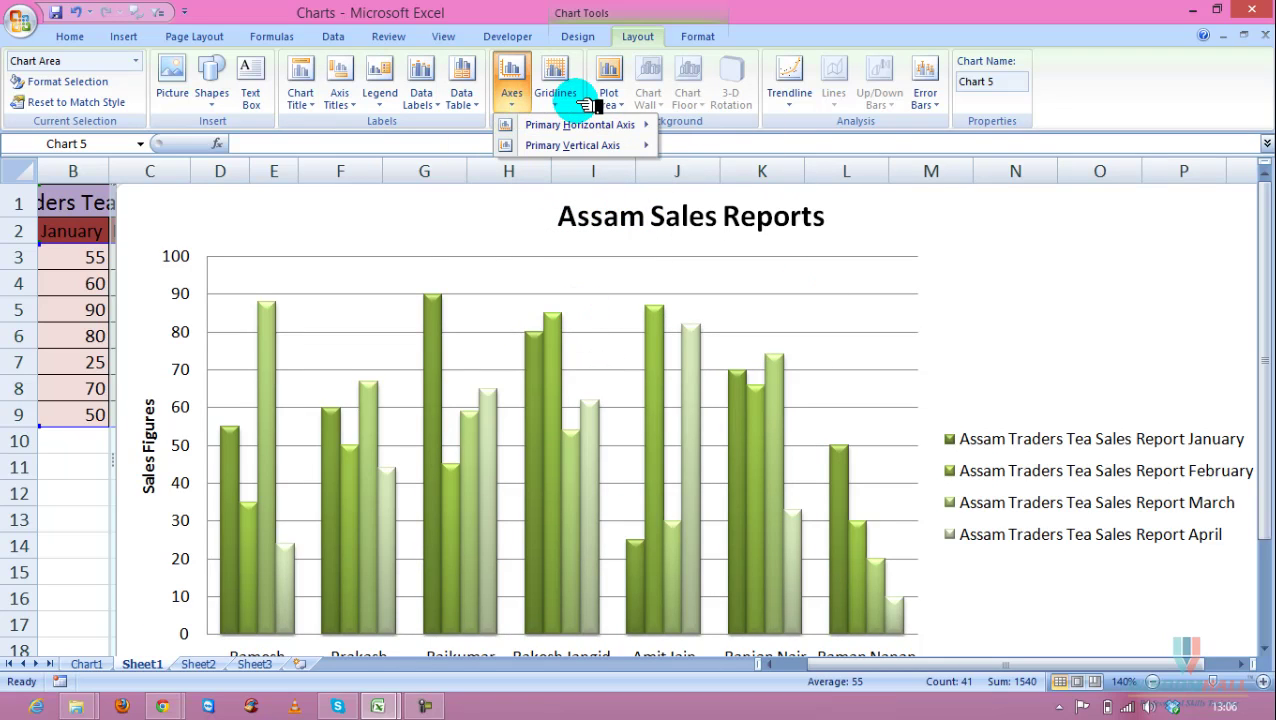
pyautogui.click(1031, 287)
# Step: Apply the "Subtle Effect - Accent 2" shape style to the chart area
pyautogui.click(700, 38)
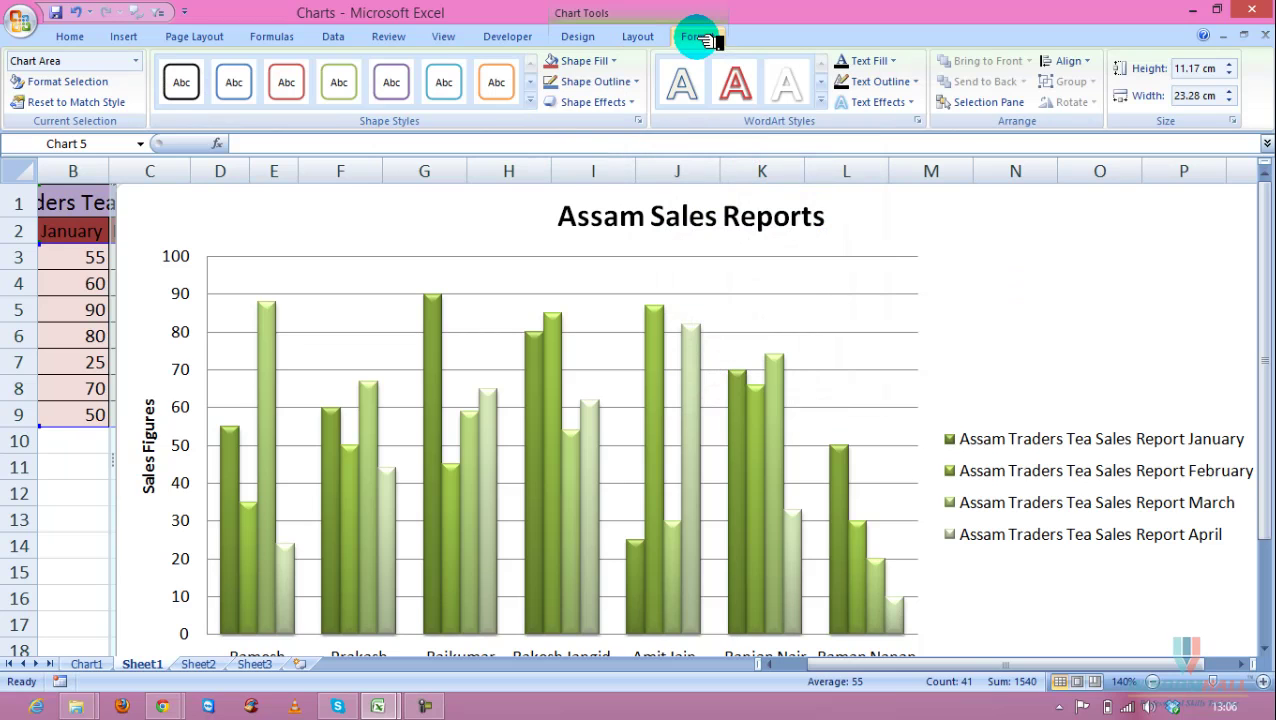
pyautogui.click(531, 101)
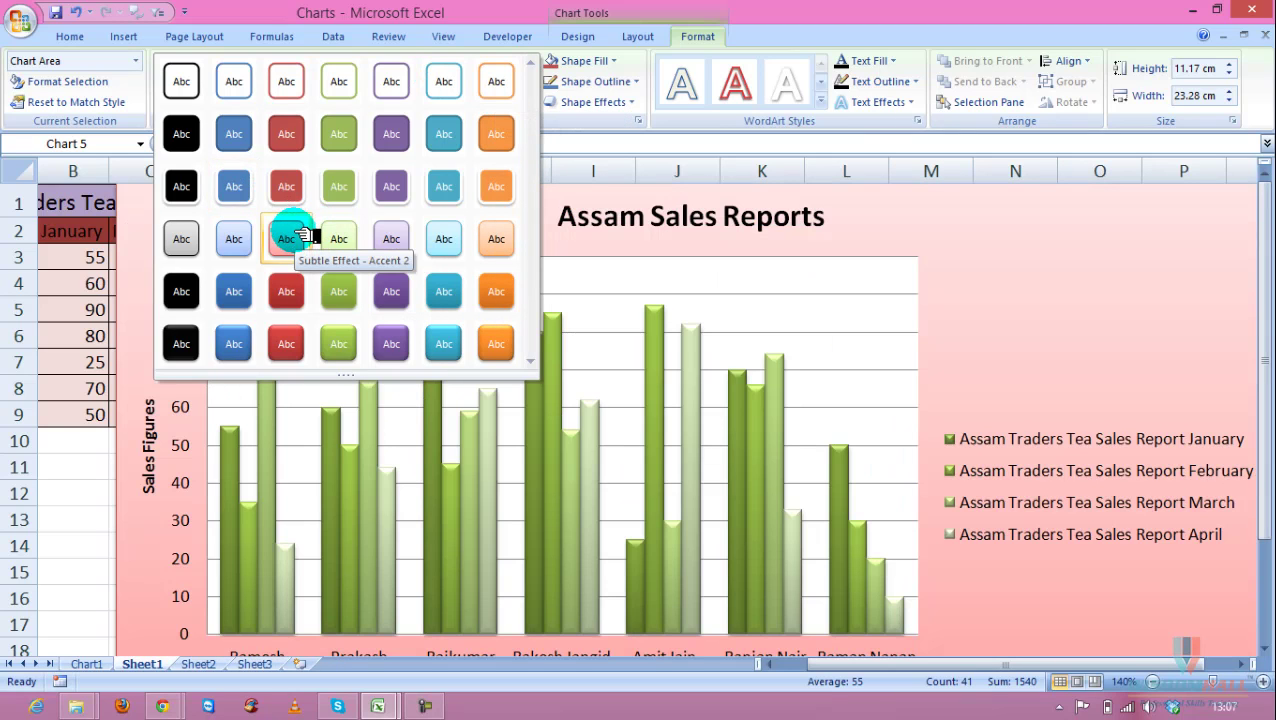
pyautogui.click(290, 238)
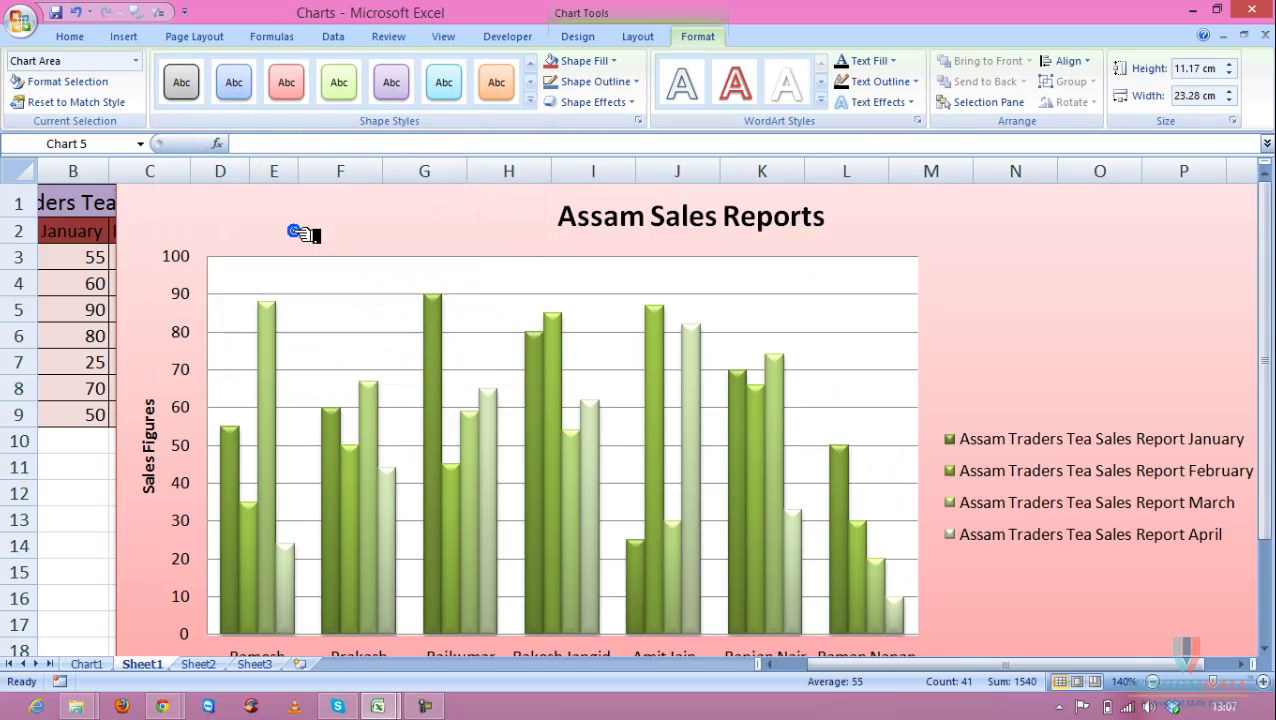
pyautogui.click(616, 61)
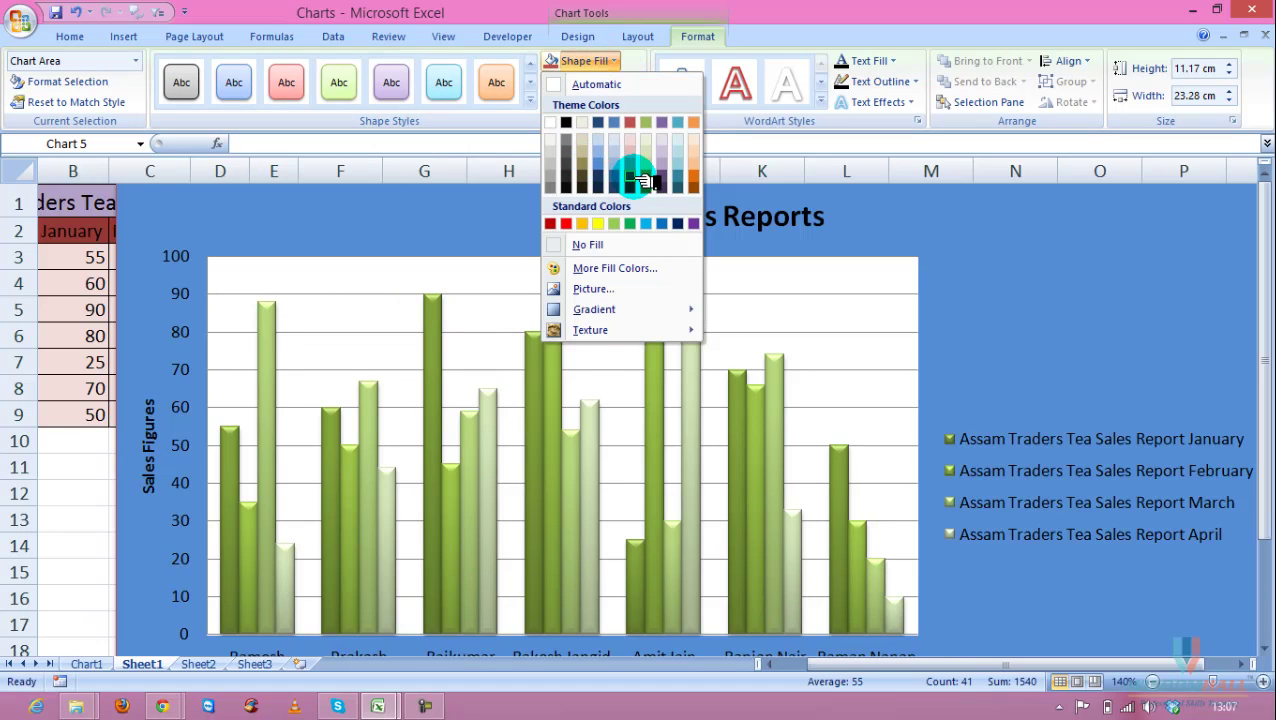
pyautogui.click(500, 148)
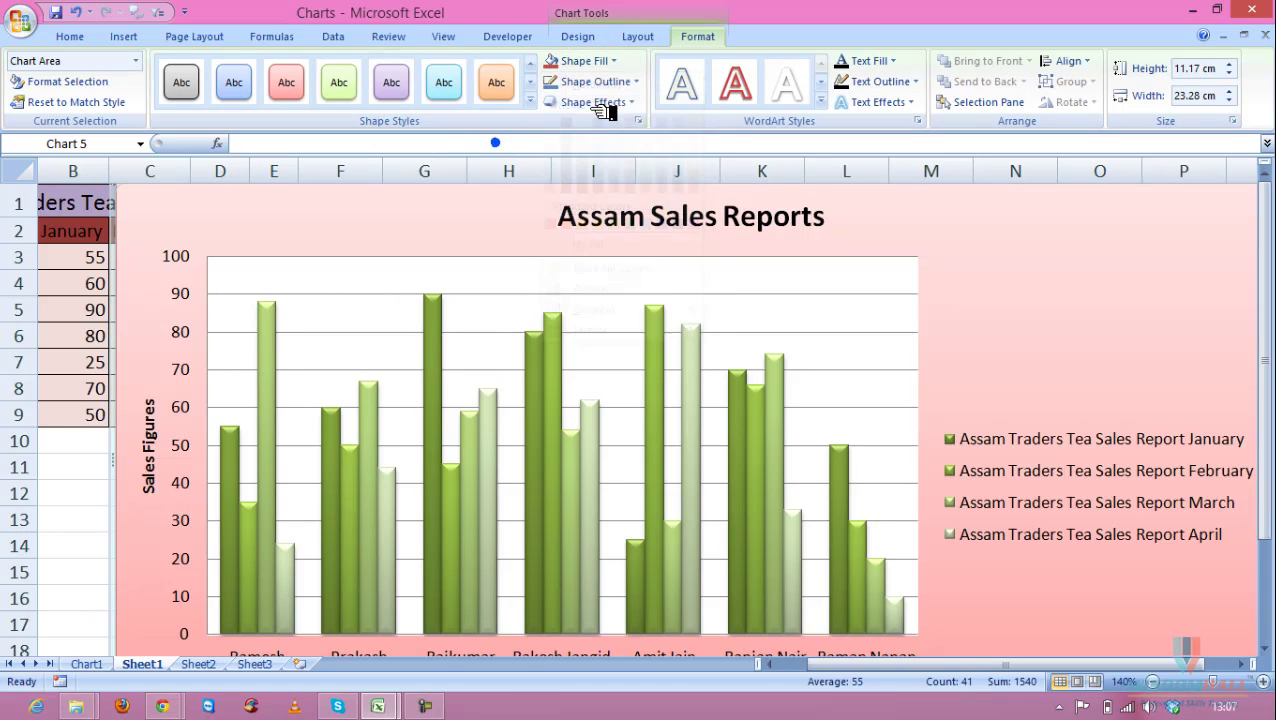
pyautogui.click(636, 81)
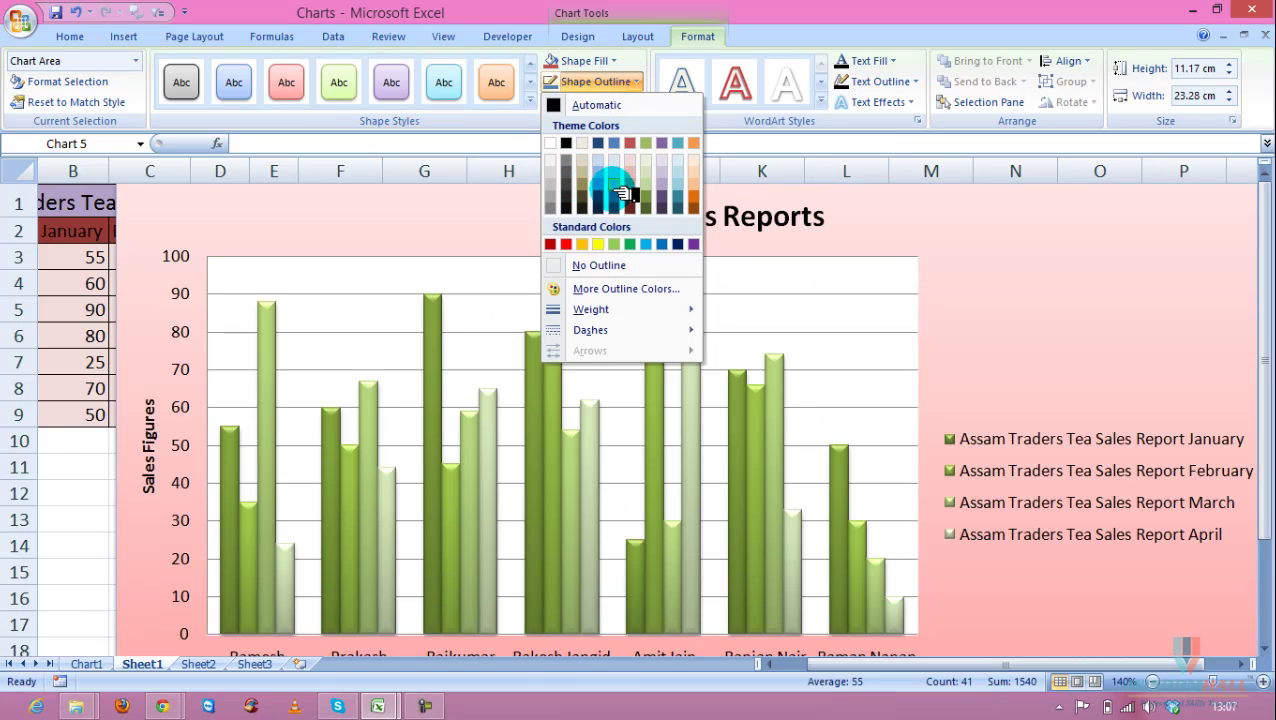
pyautogui.click(521, 118)
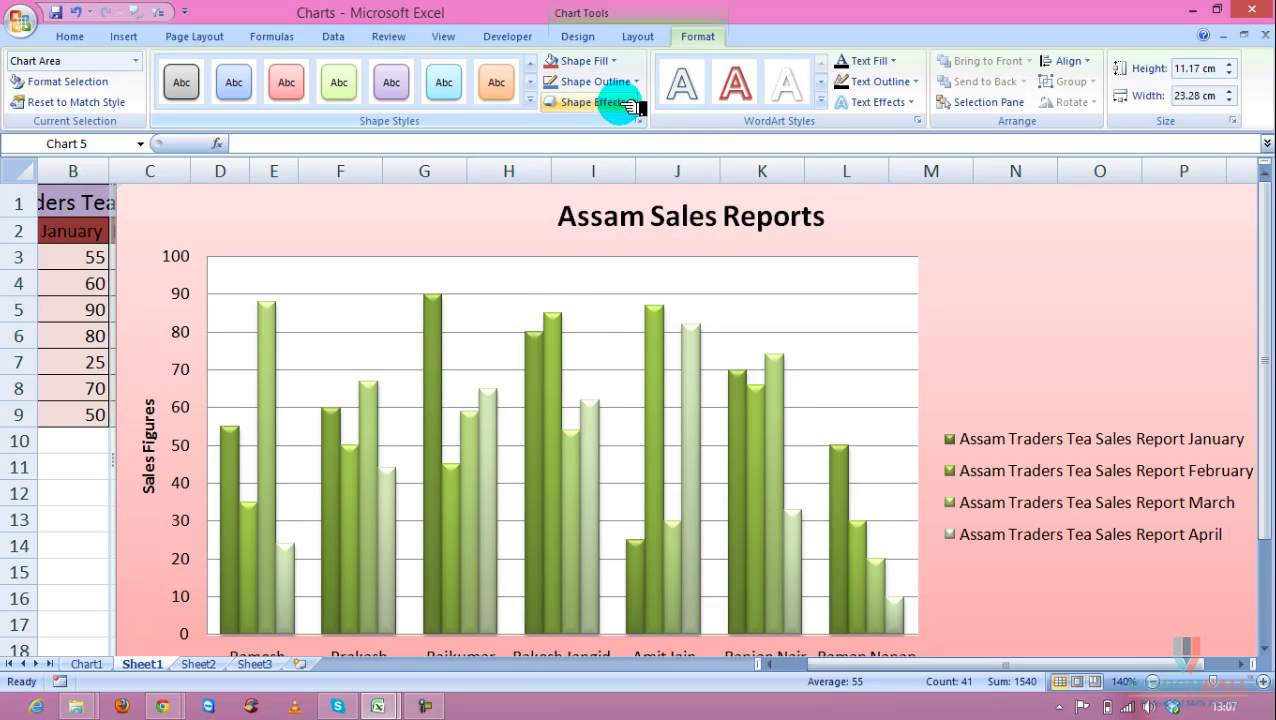
# Step: Examine the shape effects, WordArt styles and text fill options available for the chart area, and look over the chart down to its lower edge
pyautogui.click(625, 102)
pyautogui.moveTo(636, 131)
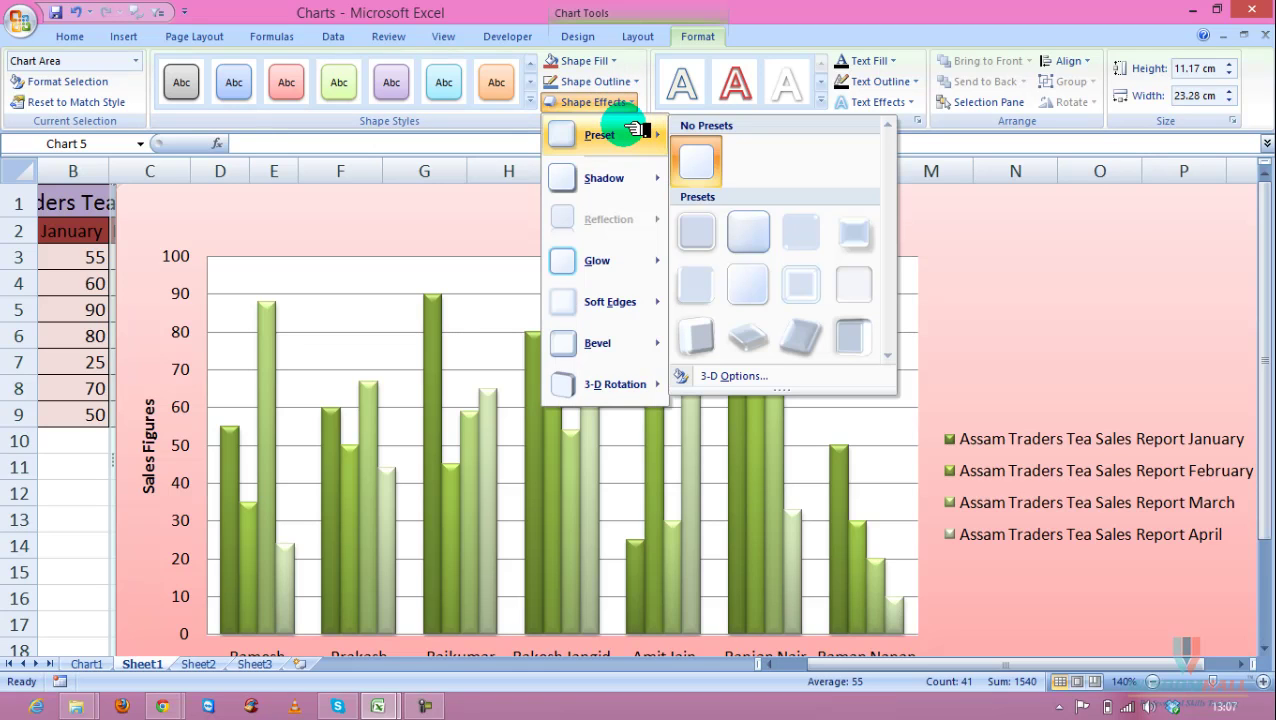
pyautogui.moveTo(636, 191)
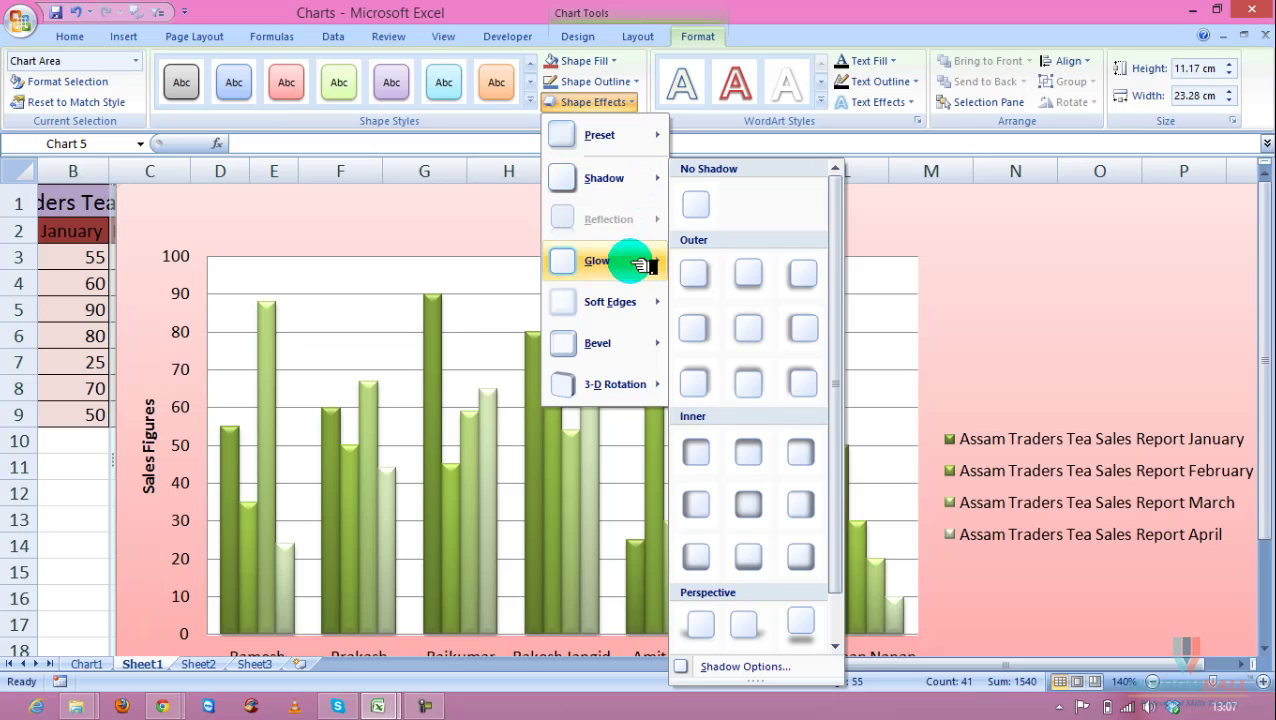
pyautogui.moveTo(636, 304)
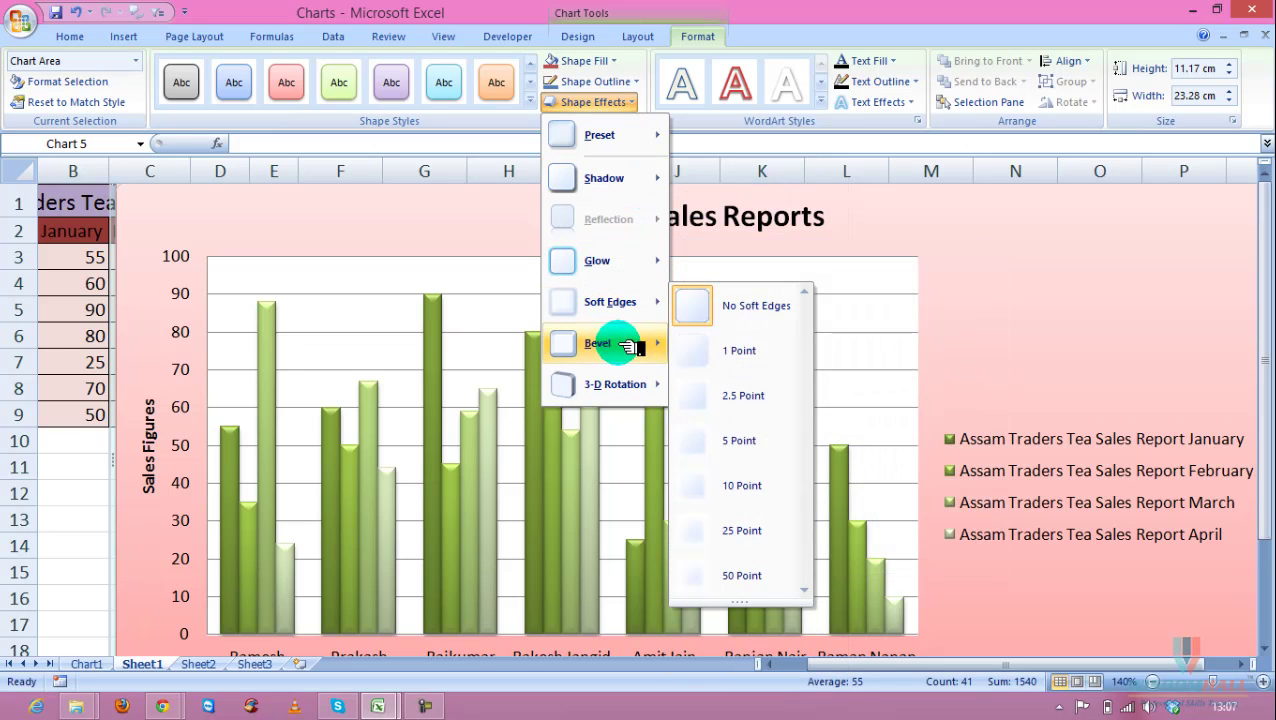
pyautogui.moveTo(628, 388)
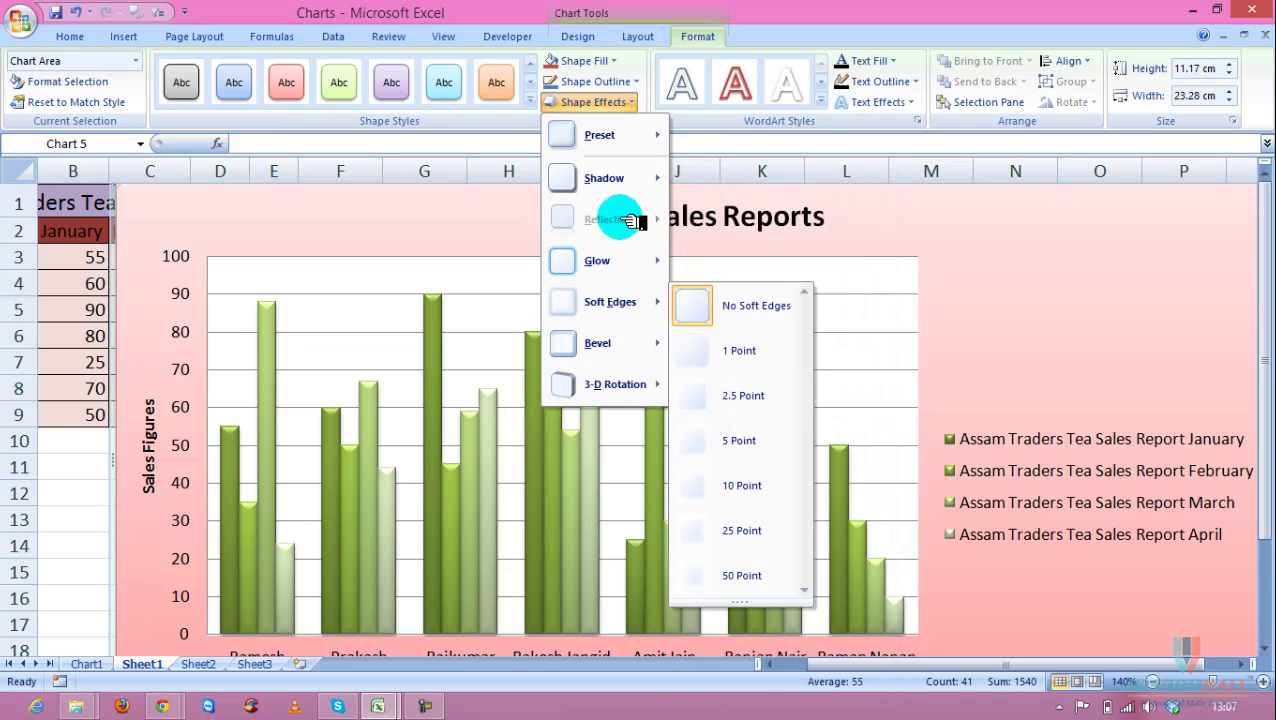
pyautogui.click(819, 102)
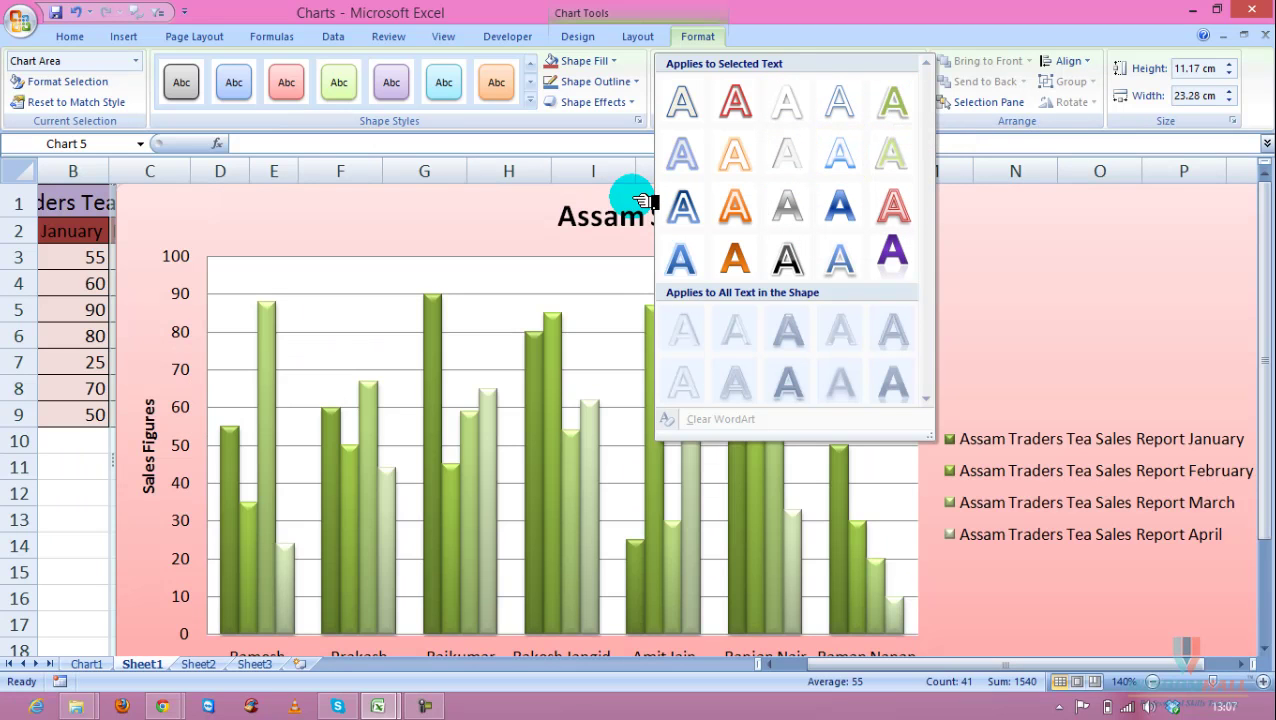
pyautogui.click(640, 200)
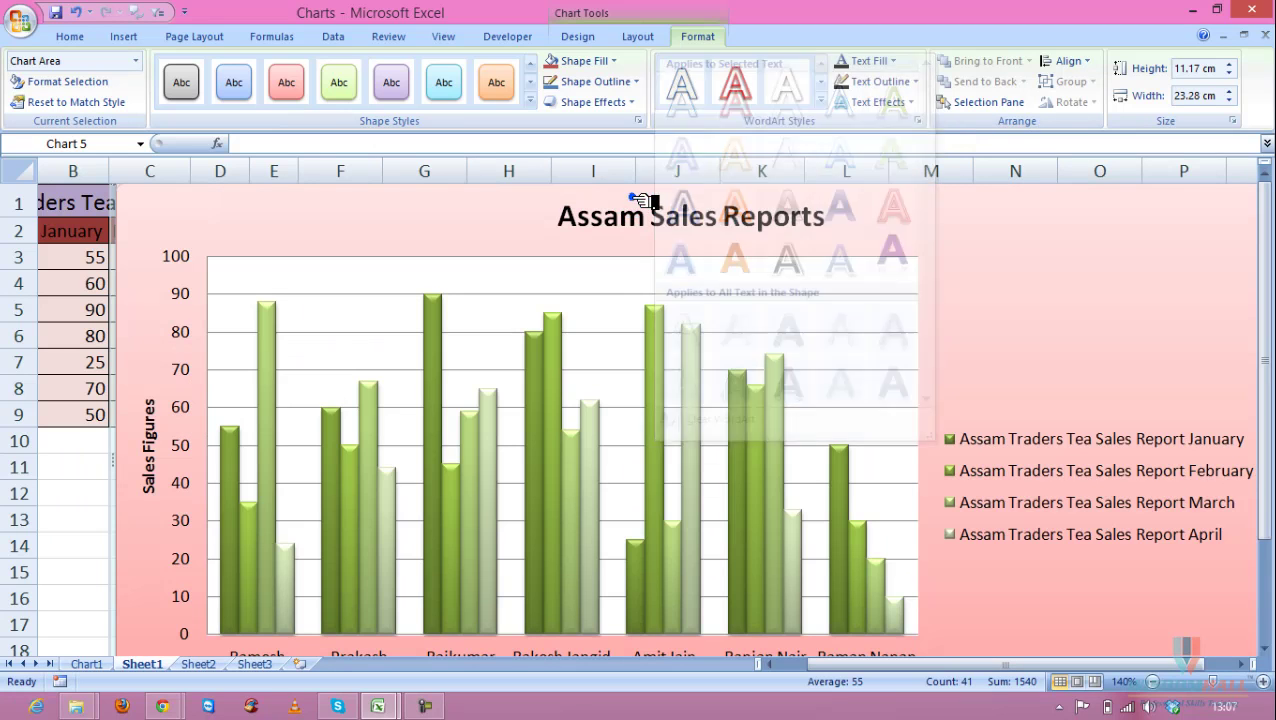
pyautogui.click(903, 62)
pyautogui.click(779, 157)
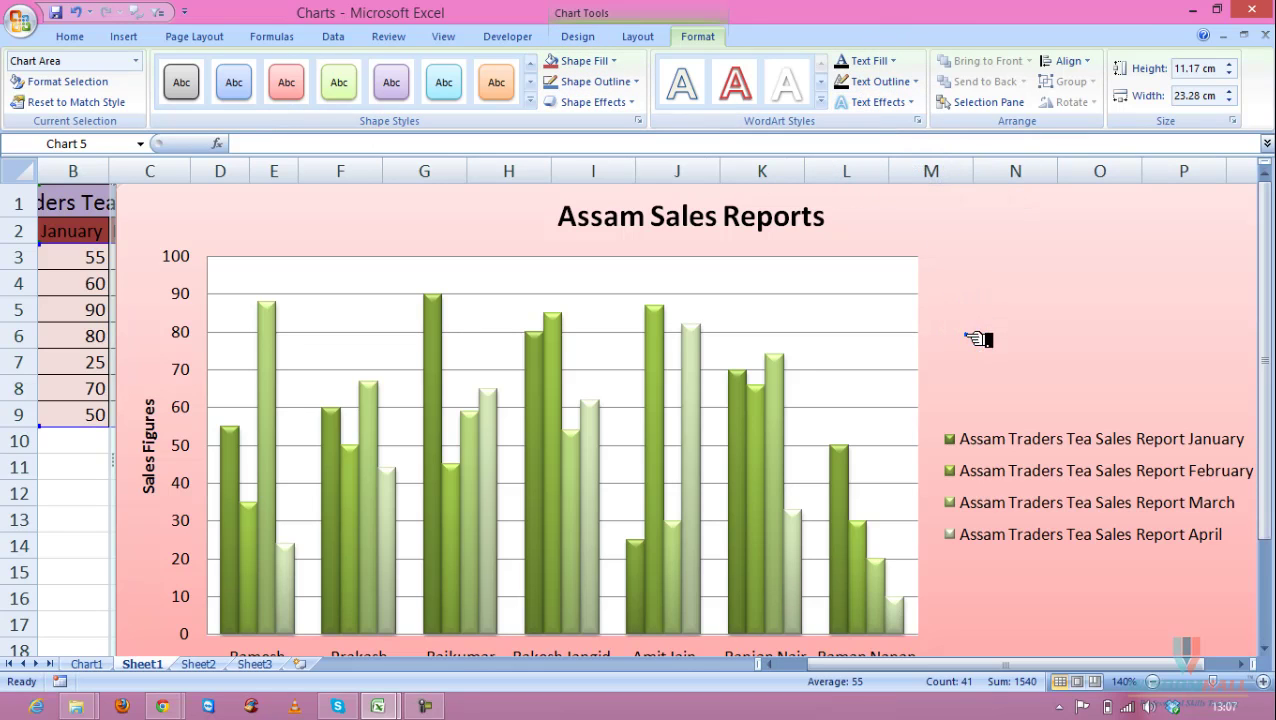
pyautogui.scroll(-1, 958, 575)
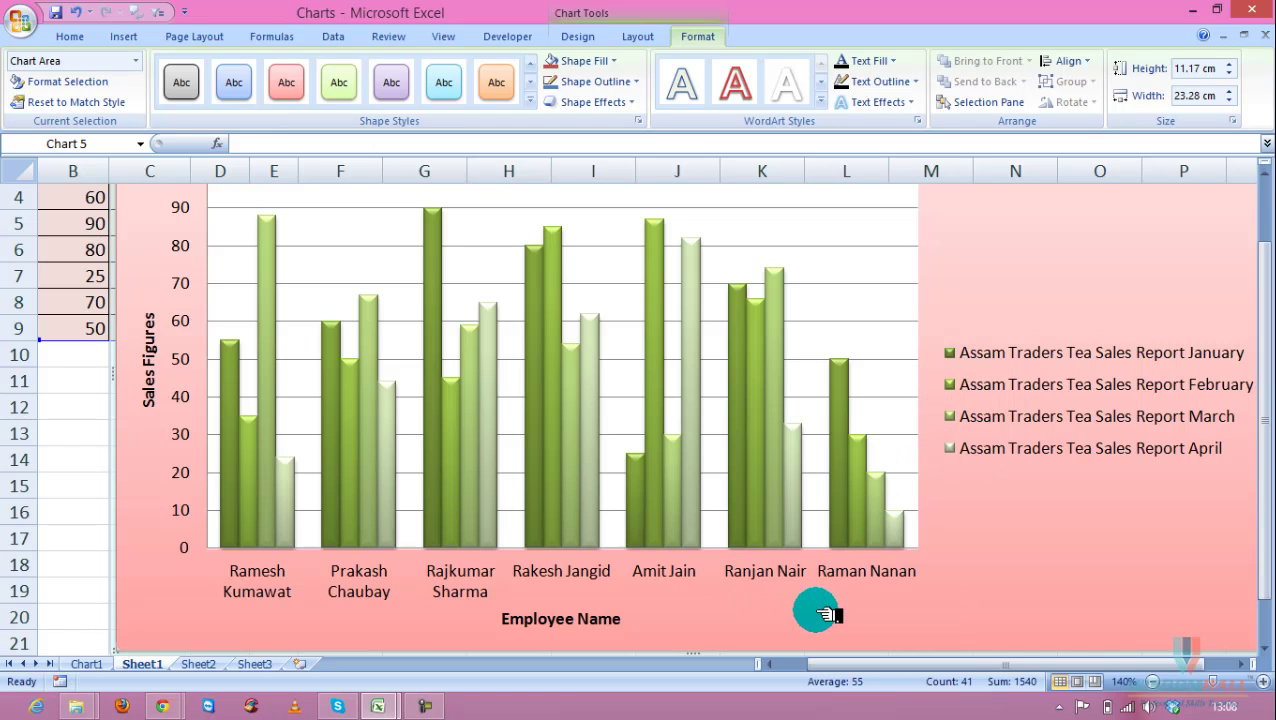
pyautogui.scroll(-1, 825, 614)
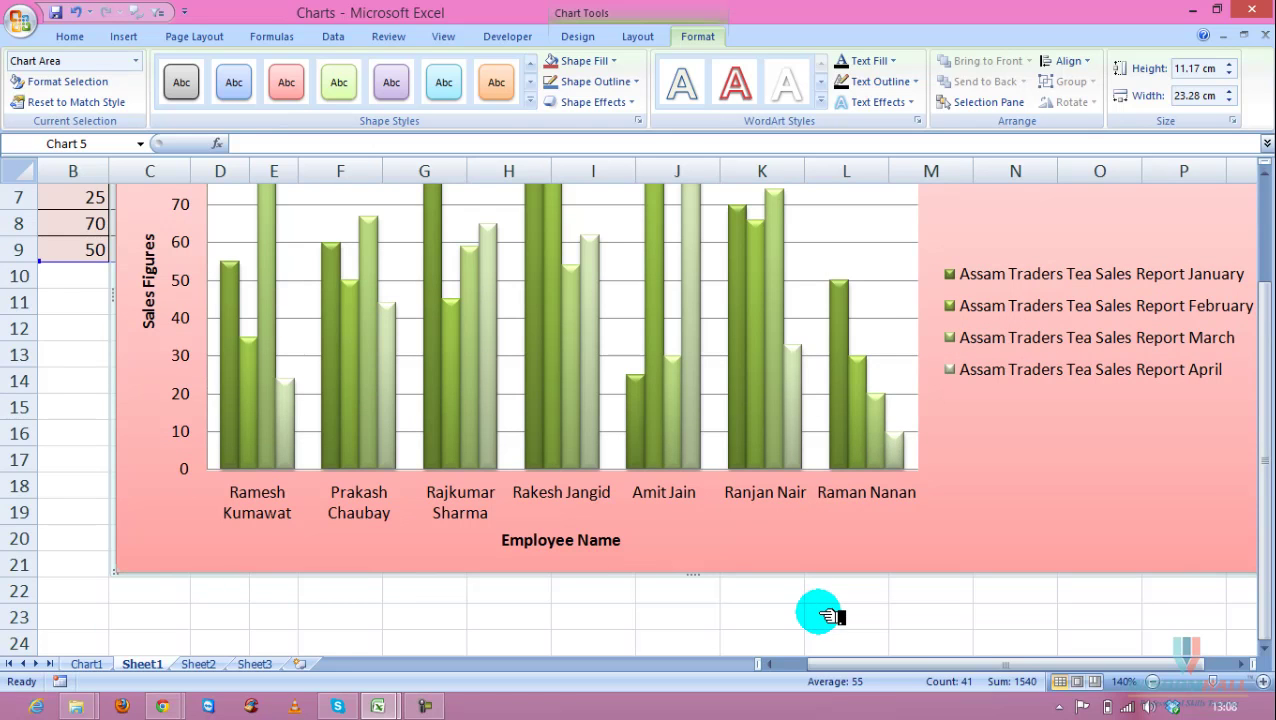